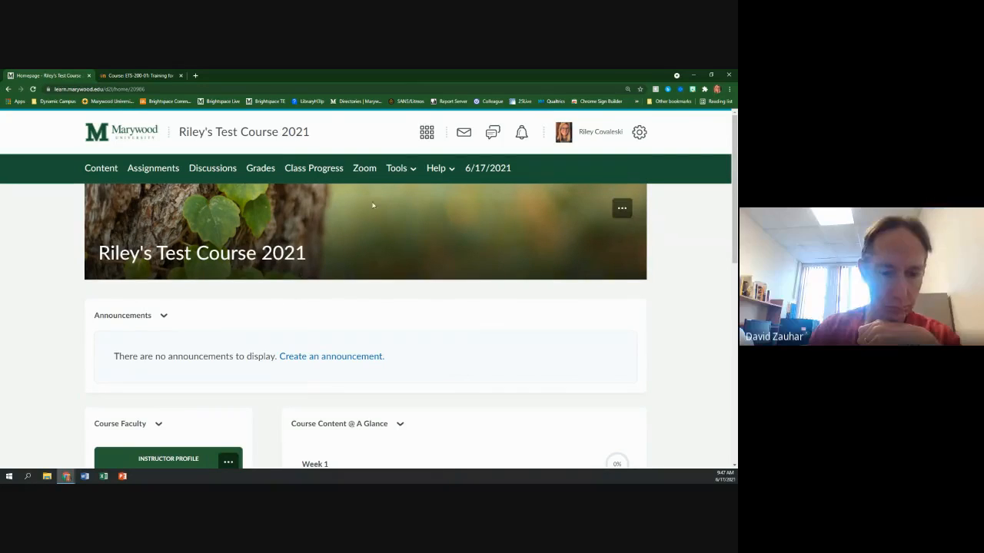
Step: Open the Course Reset tool from the test course's Course Administration page
{"action": "left_click", "coordinate": [400, 169]}
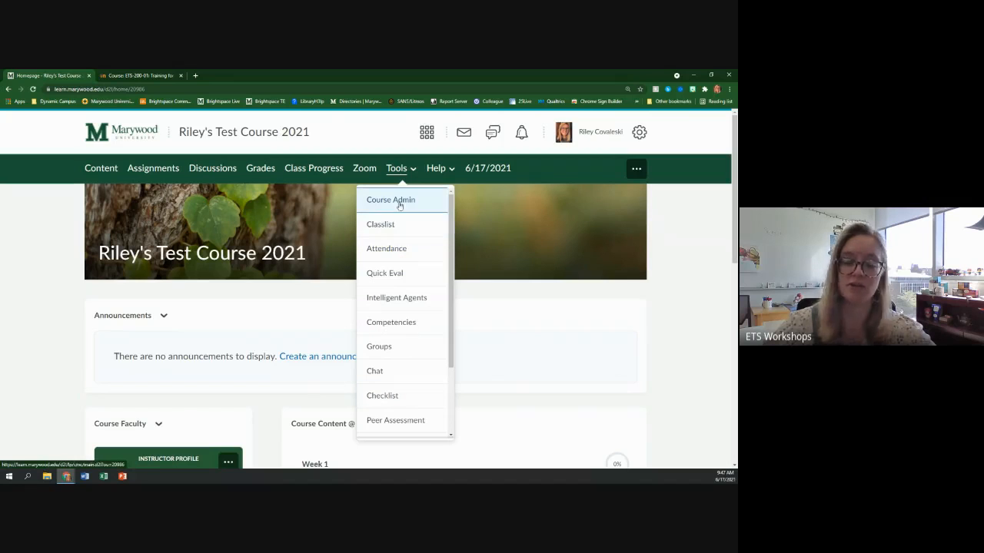
{"action": "left_click", "coordinate": [394, 200]}
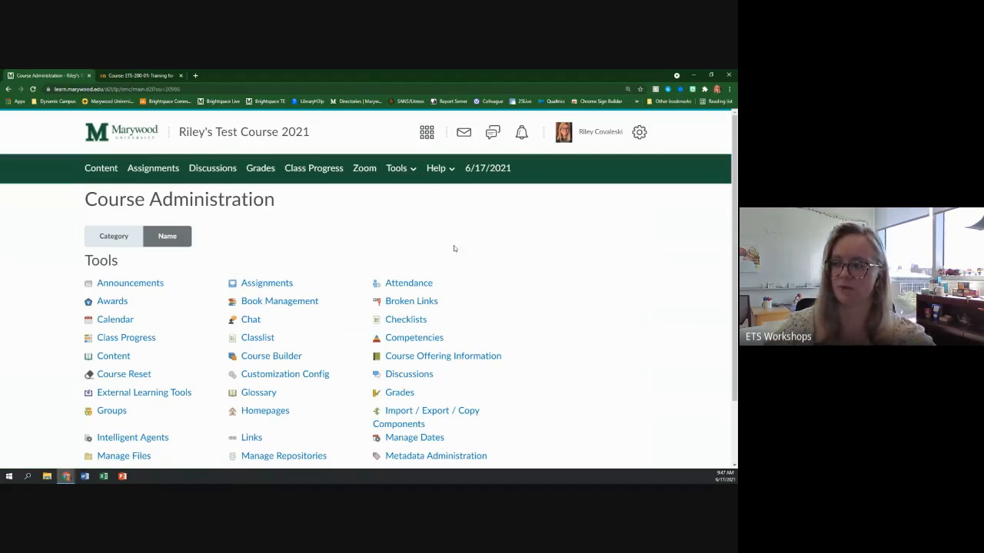
{"action": "scroll", "coordinate": [476, 284], "scroll_direction": "down", "scroll_amount": 1}
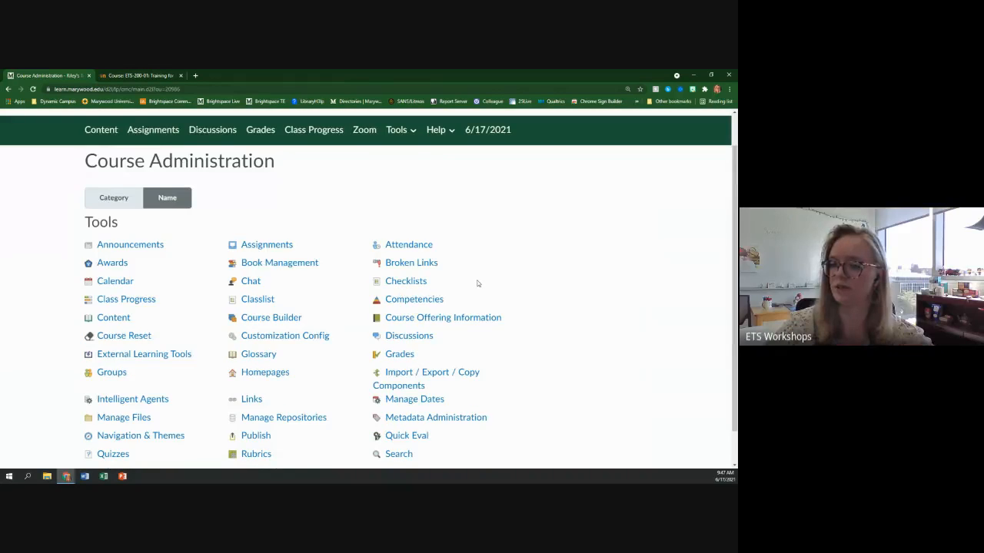
{"action": "scroll", "coordinate": [476, 284], "scroll_direction": "down", "scroll_amount": 1}
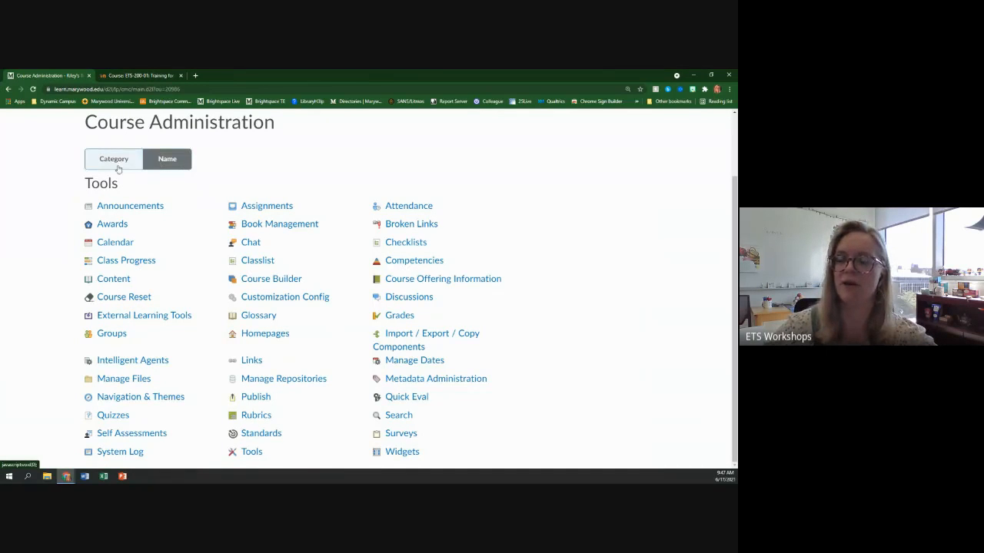
{"action": "left_click", "coordinate": [121, 300]}
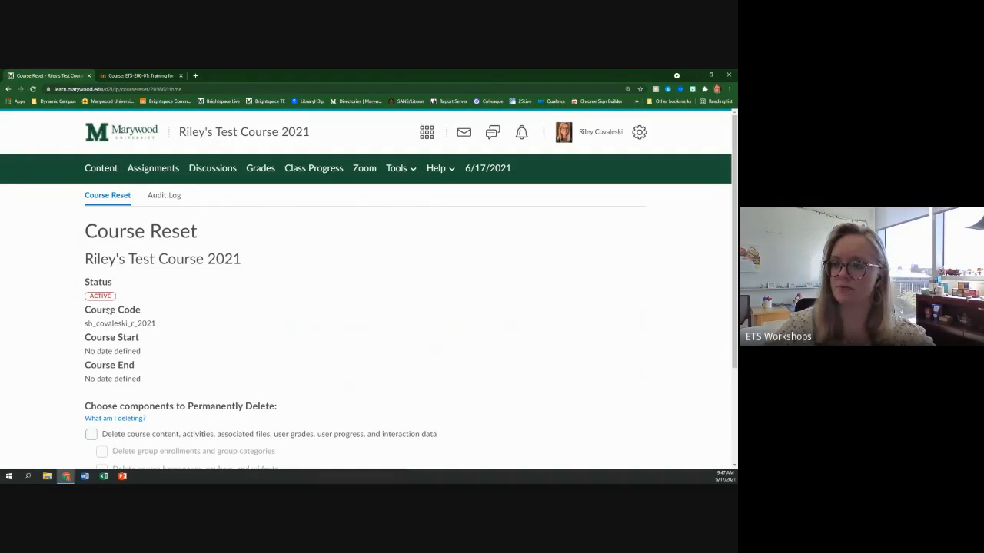
Step: Choose to delete course content, activities, associated files, user grades, user progress and interaction data, and start the reset
{"action": "scroll", "coordinate": [234, 272], "scroll_direction": "down", "scroll_amount": 2}
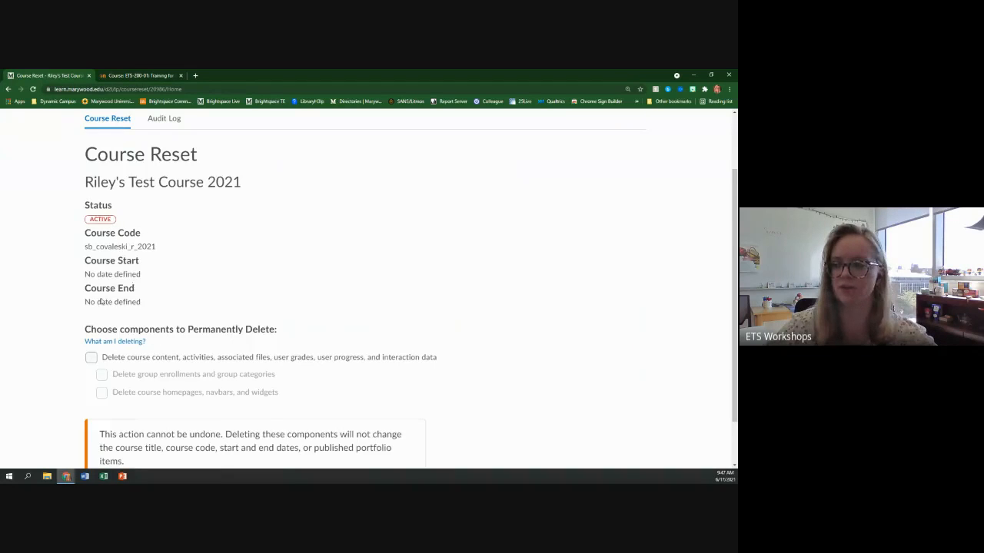
{"action": "scroll", "coordinate": [71, 313], "scroll_direction": "down", "scroll_amount": 1}
{"action": "scroll", "coordinate": [69, 311], "scroll_direction": "down", "scroll_amount": 1}
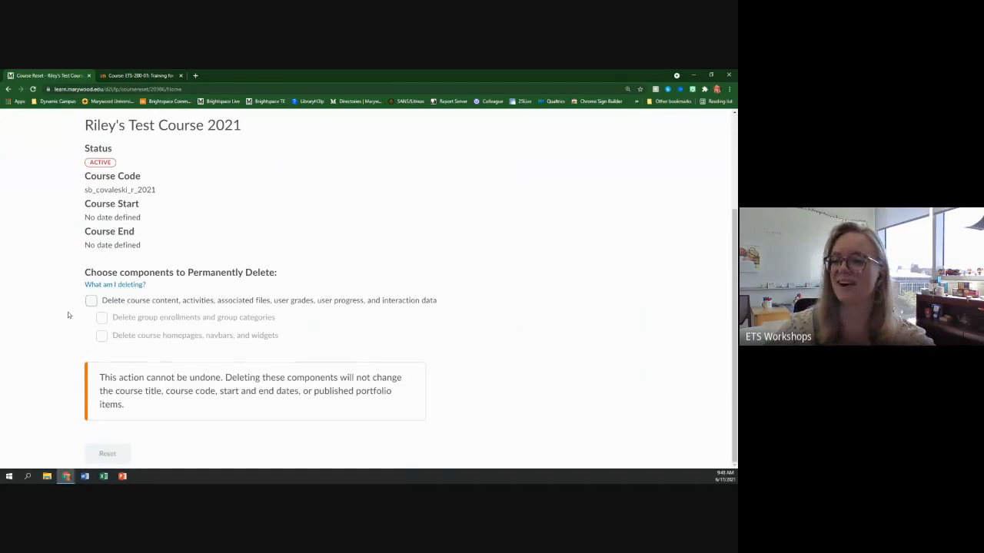
{"action": "left_click", "coordinate": [91, 300]}
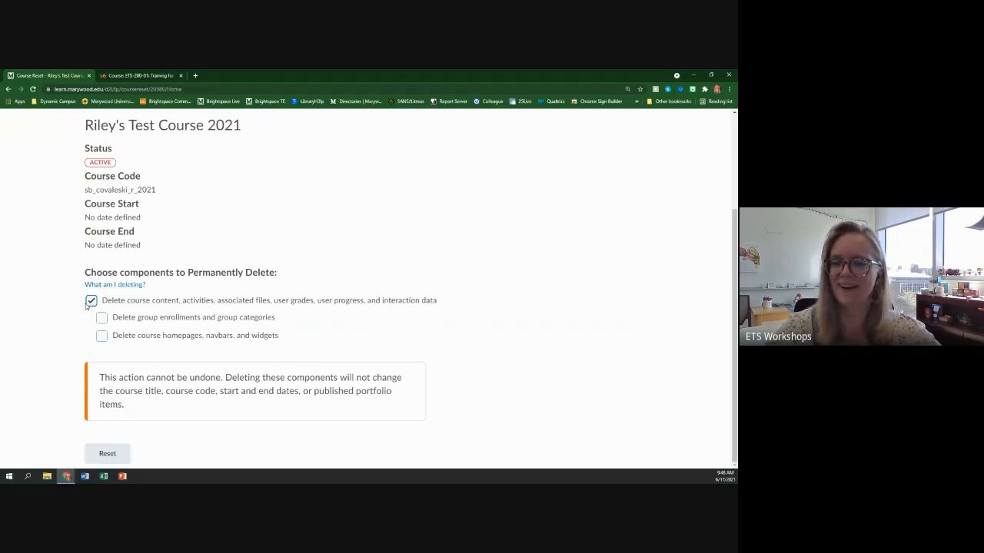
{"action": "left_click", "coordinate": [105, 453]}
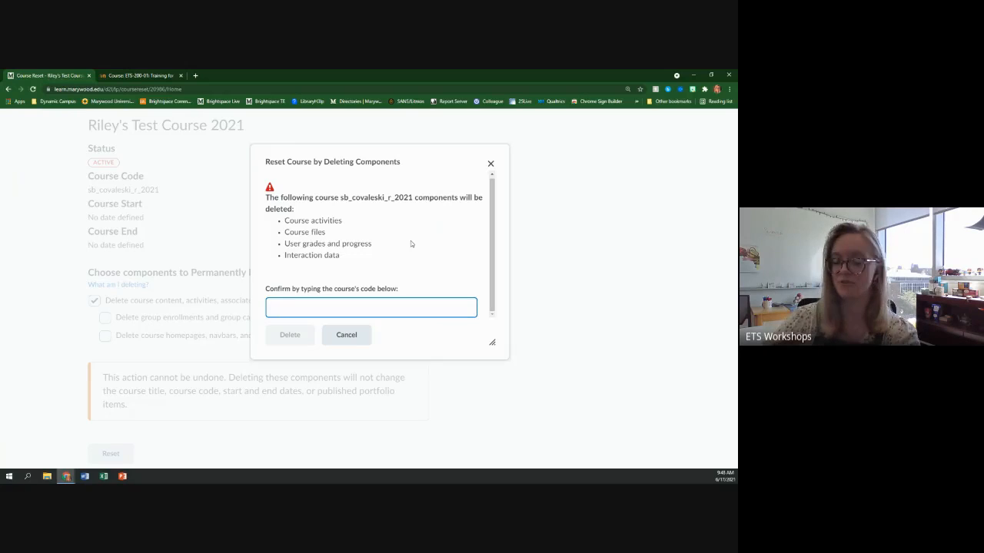
Step: Confirm the deletion by entering the course's code, check the reset in the audit log and return to the course homepage
{"action": "left_click_drag", "start_coordinate": [413, 198], "coordinate": [341, 198]}
{"action": "key", "text": "ctrl+c"}
{"action": "left_click", "coordinate": [361, 306]}
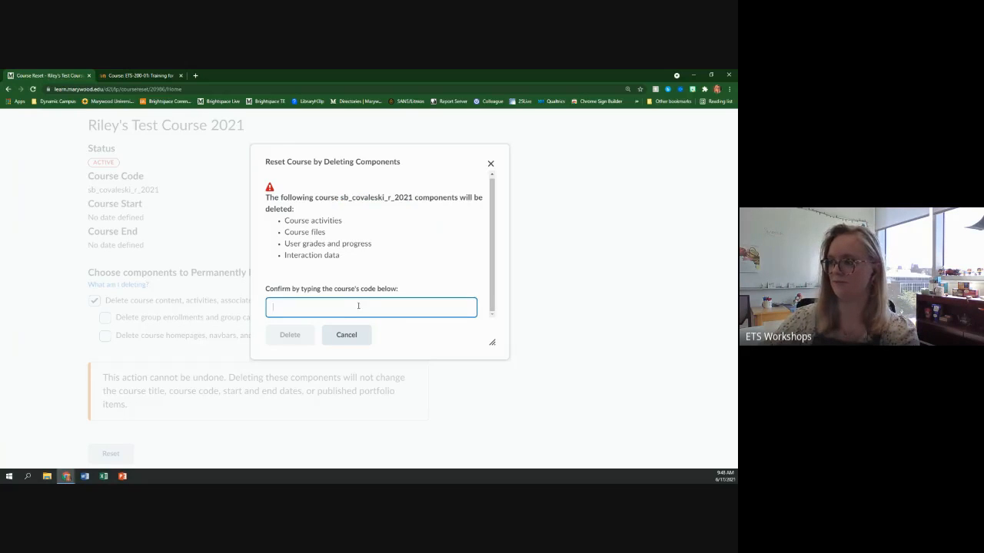
{"action": "key", "text": "ctrl+v"}
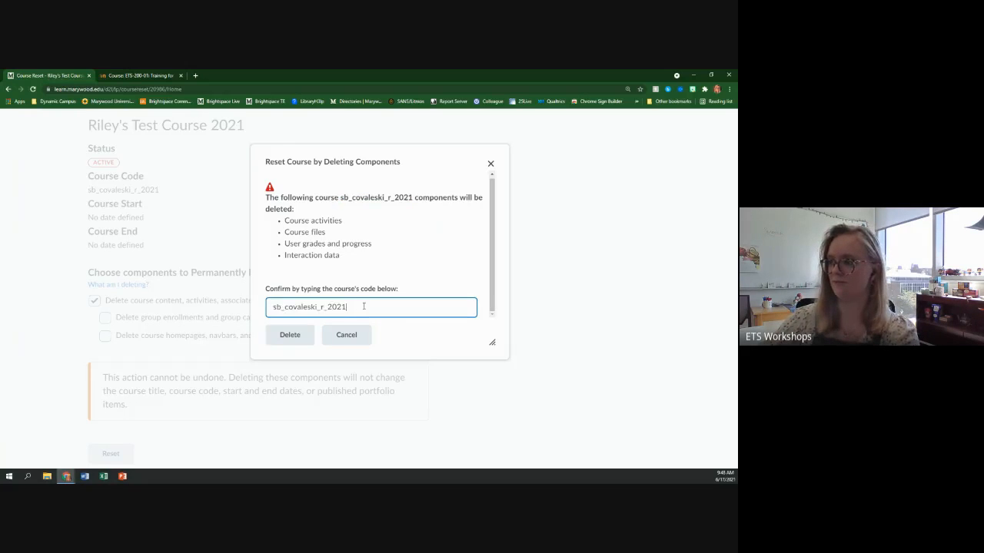
{"action": "left_click", "coordinate": [288, 336]}
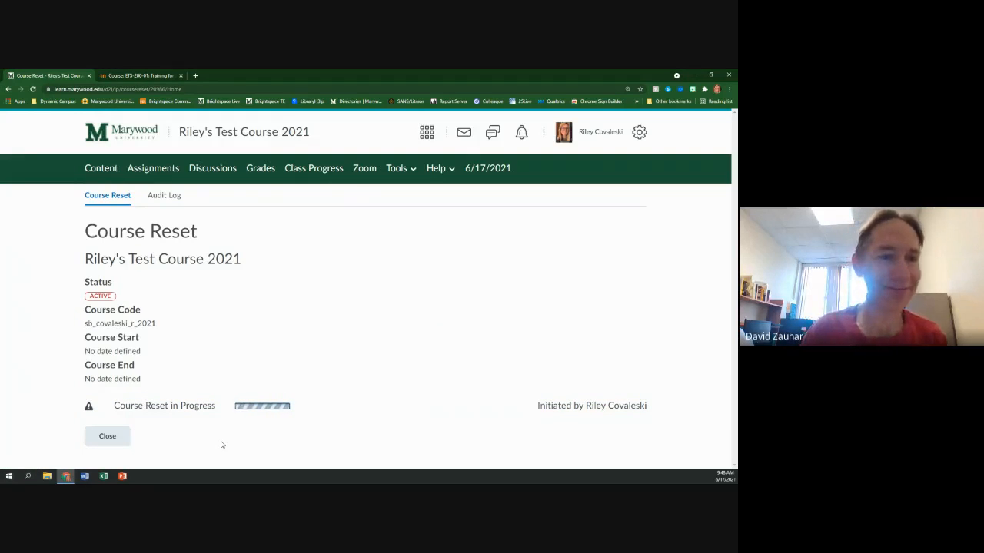
{"action": "left_click", "coordinate": [576, 406]}
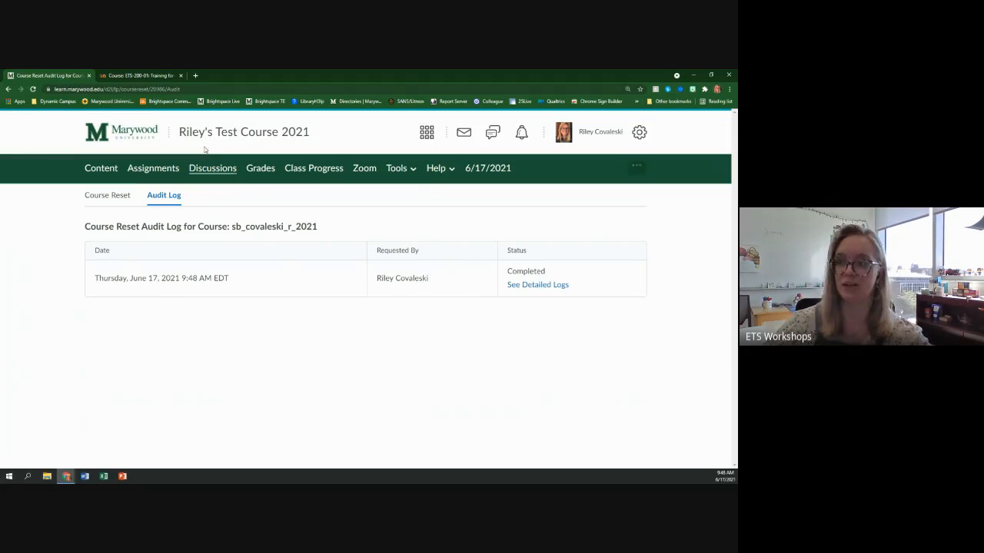
{"action": "left_click", "coordinate": [127, 149]}
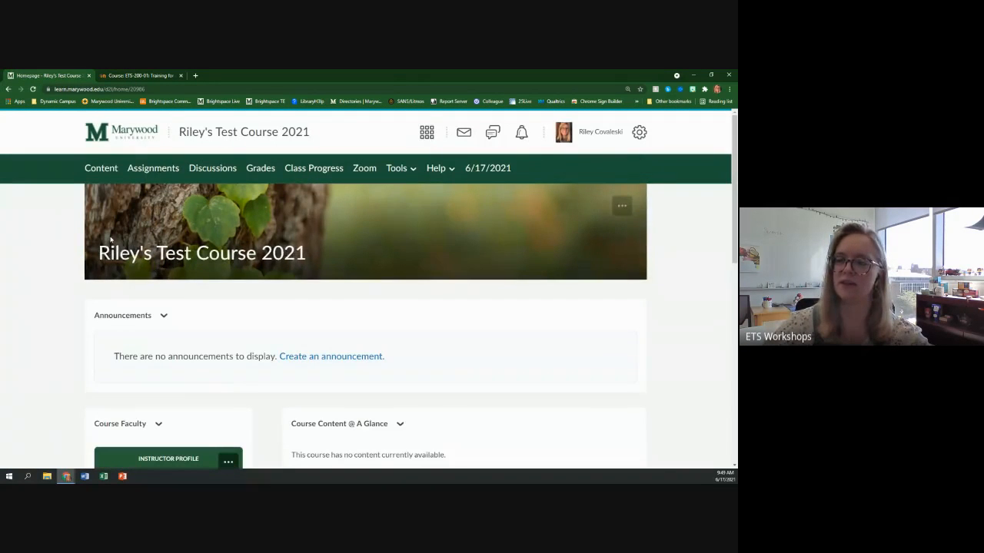
Step: Start copying an existing course from the Table of Contents of the course content
{"action": "left_click", "coordinate": [96, 167]}
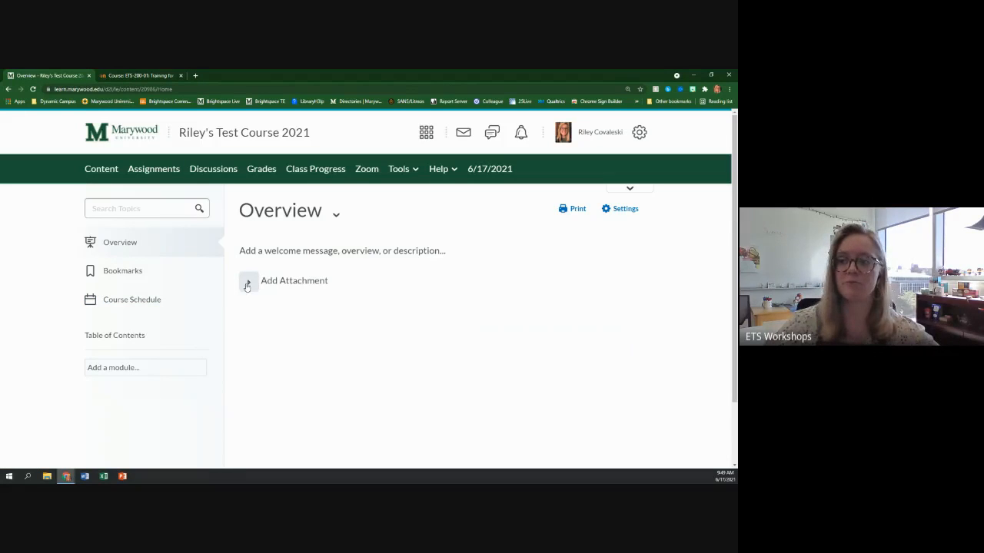
{"action": "left_click", "coordinate": [129, 338]}
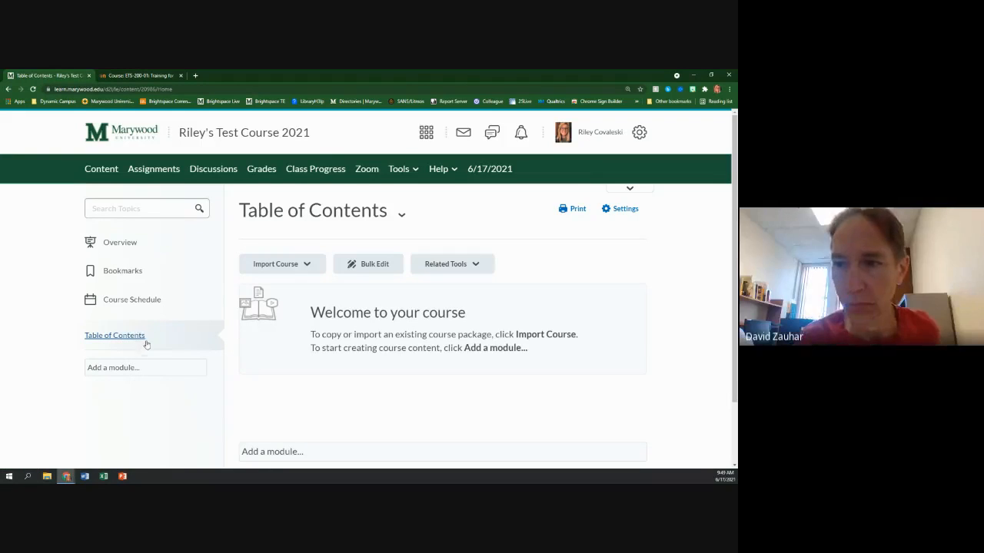
{"action": "left_click", "coordinate": [278, 265]}
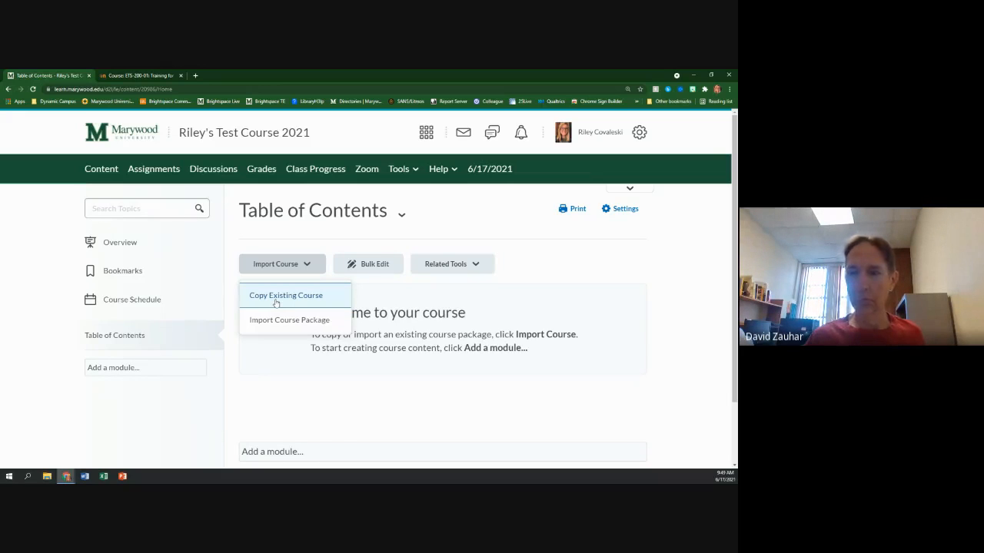
{"action": "left_click", "coordinate": [309, 298]}
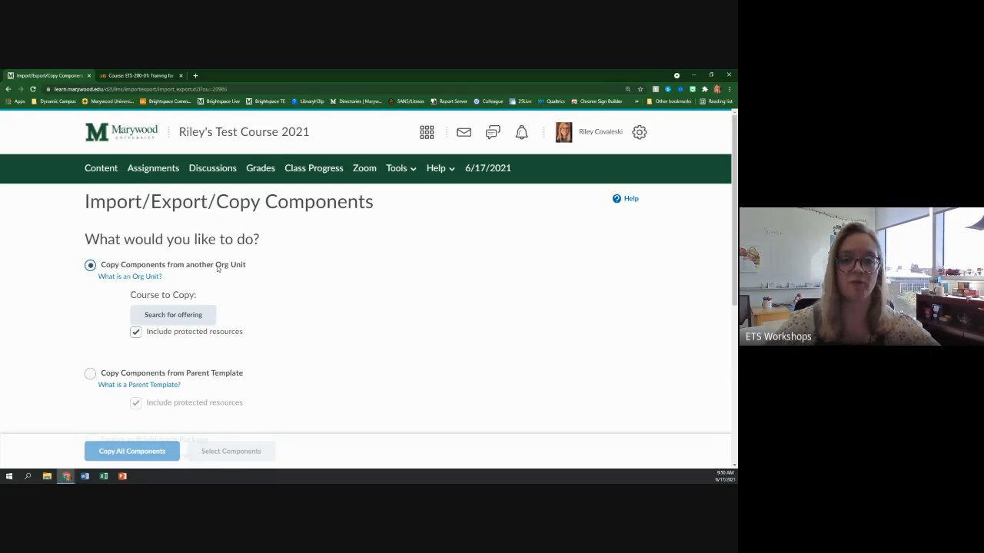
Step: Open the offering search for the course to copy and widen its window
{"action": "left_click_drag", "start_coordinate": [130, 298], "coordinate": [197, 299]}
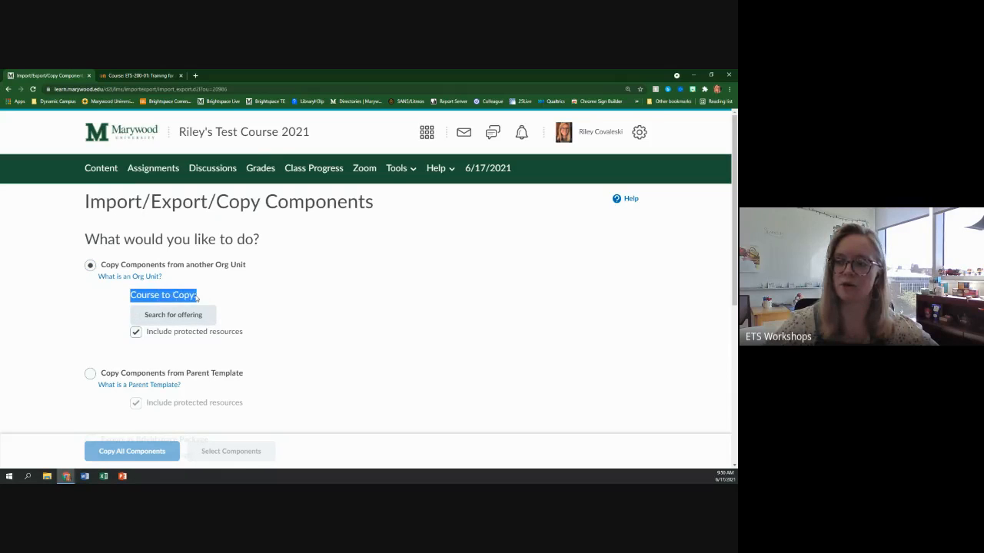
{"action": "left_click", "coordinate": [163, 322]}
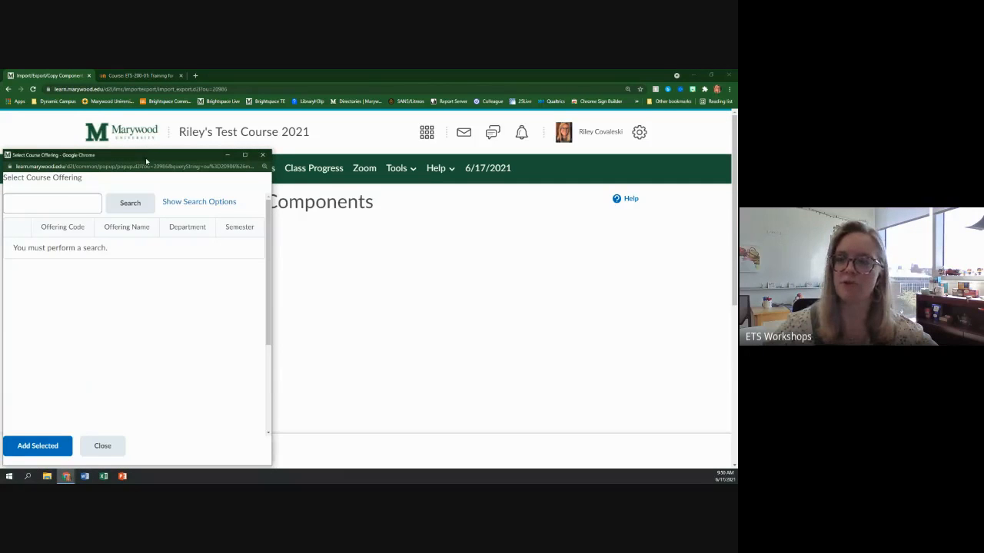
{"action": "left_click_drag", "start_coordinate": [145, 158], "coordinate": [185, 134]}
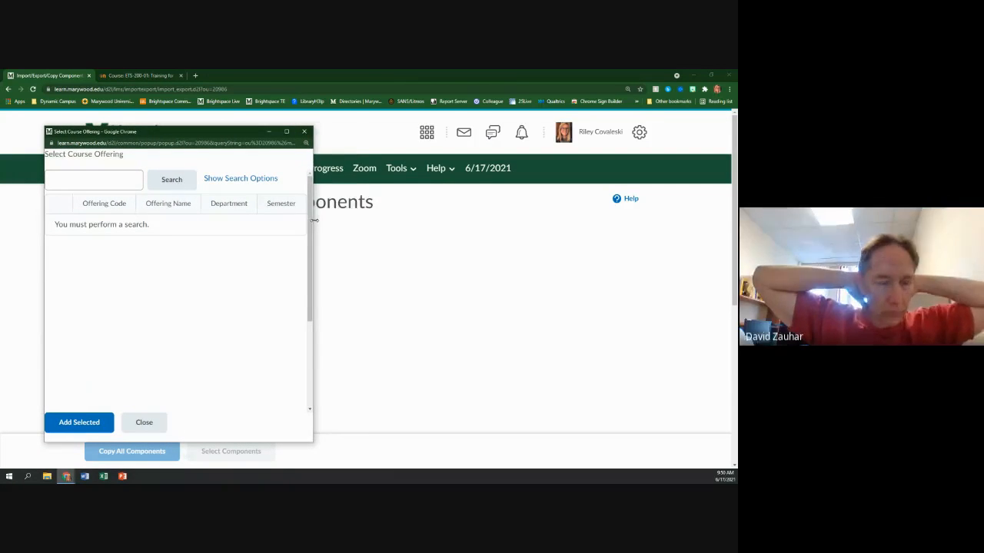
{"action": "left_click_drag", "start_coordinate": [312, 220], "coordinate": [476, 223]}
{"action": "left_click", "coordinate": [86, 176]}
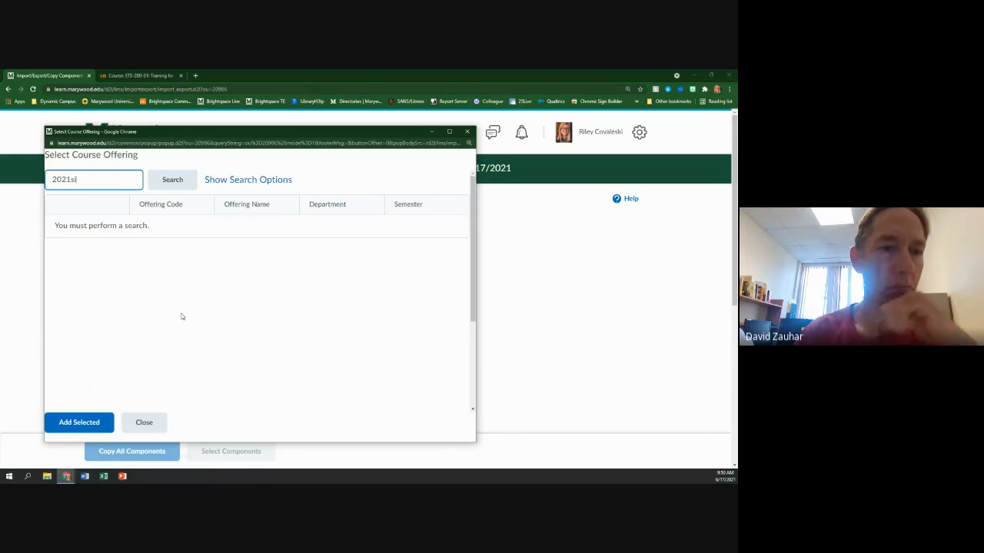
{"action": "key", "text": "BackSpace"}
{"action": "key", "text": "BackSpace"}
{"action": "key", "text": "BackSpace"}
{"action": "key", "text": "BackSpace"}
{"action": "key", "text": "BackSpace"}
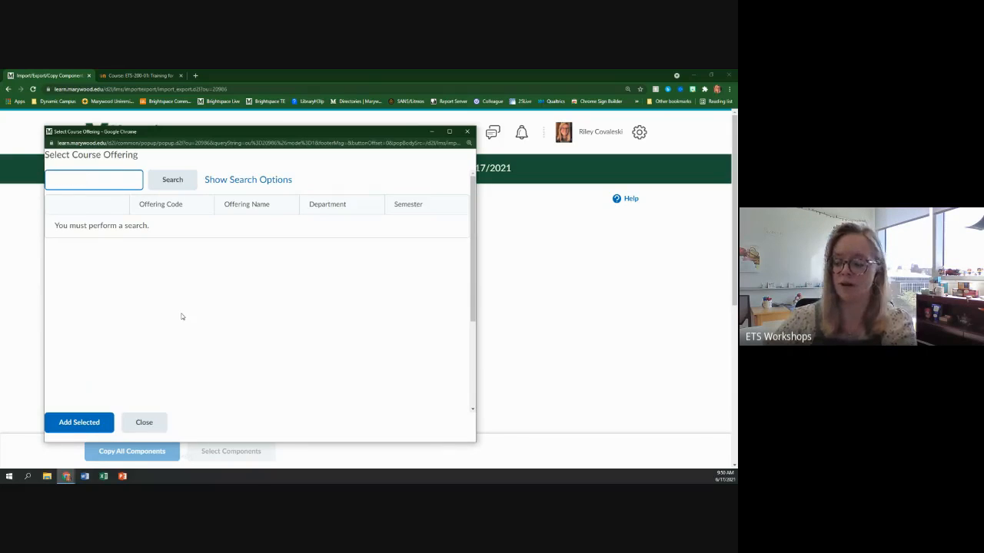
{"action": "type", "text": "sandbox"}
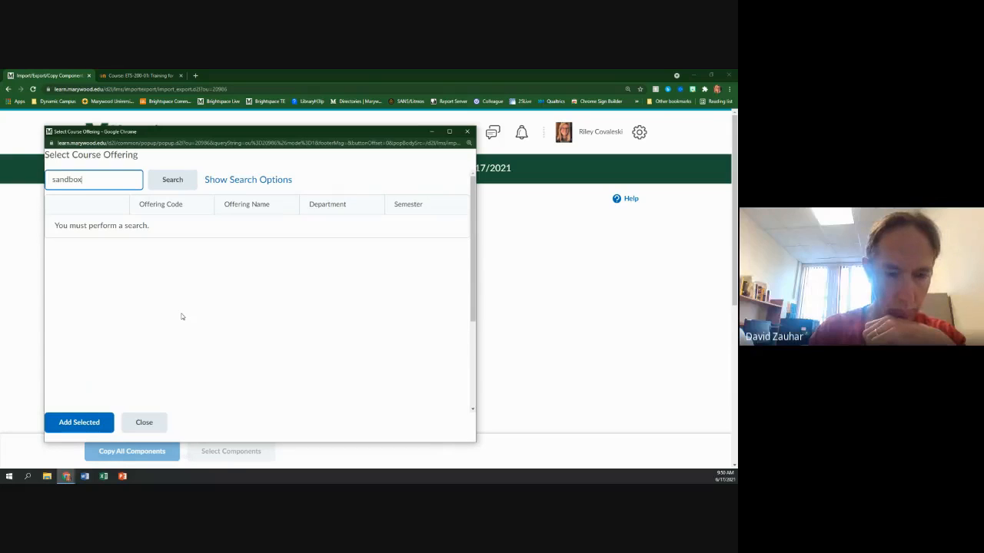
{"action": "key", "text": "ctrl+a"}
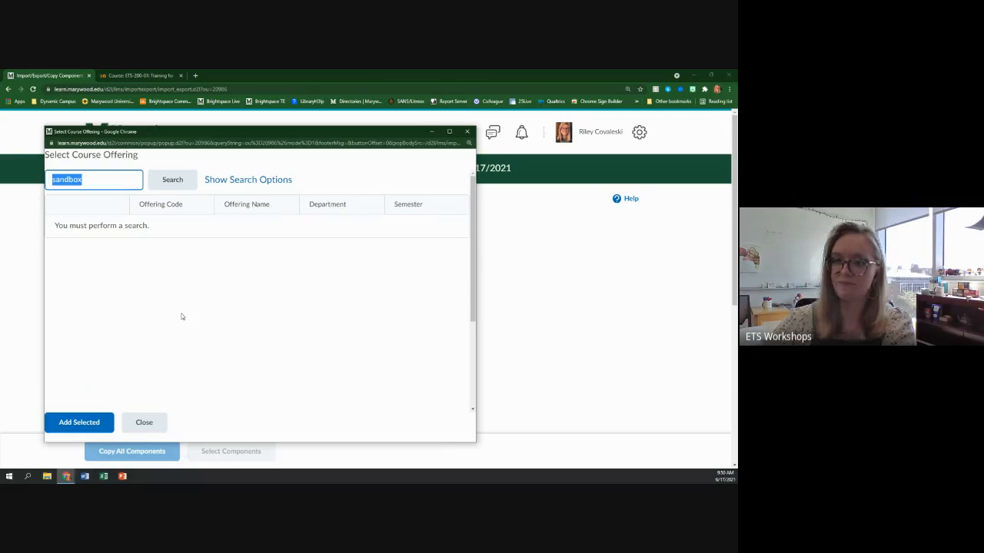
{"action": "key", "text": "BackSpace"}
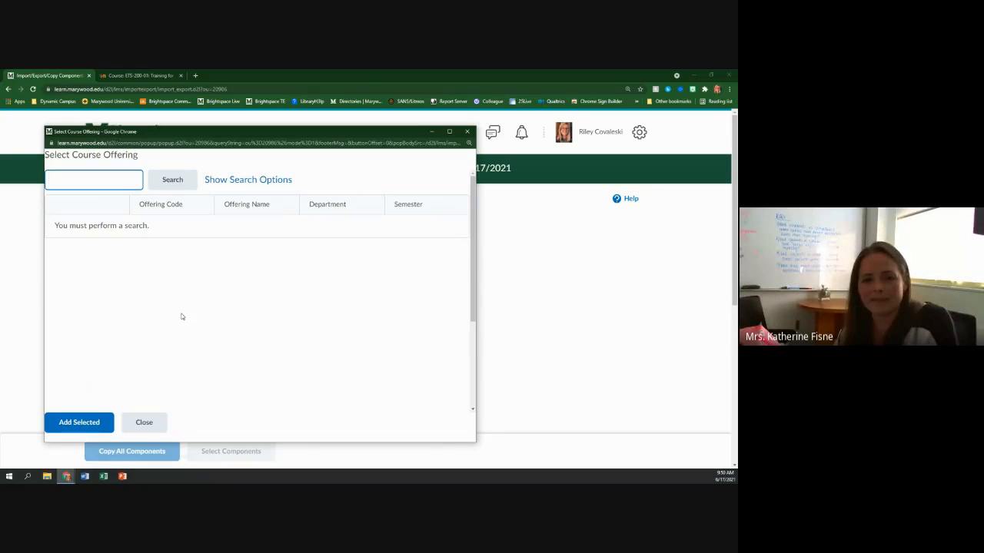
Step: Search the course offerings for "sb_" and look through the listed sandboxes
{"action": "type", "text": "sb"}
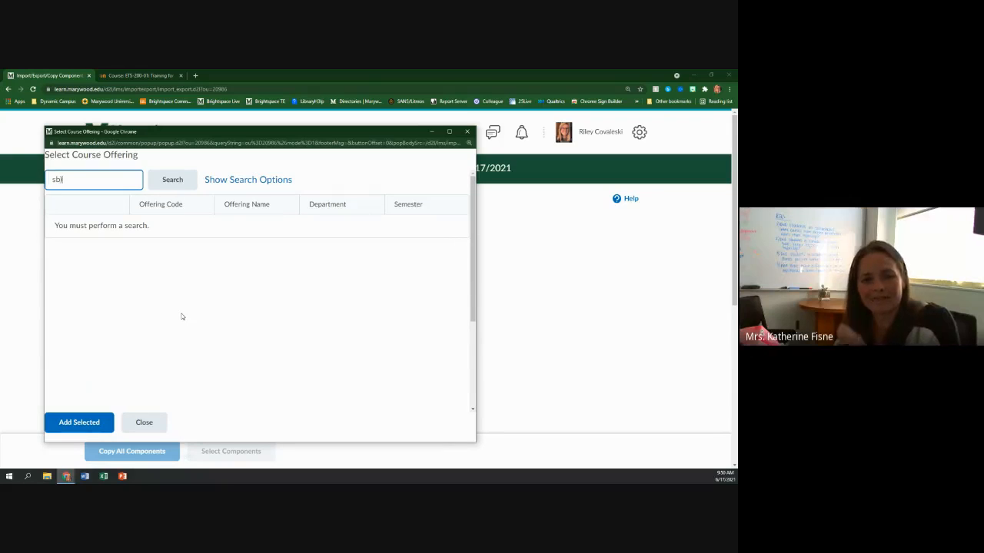
{"action": "type", "text": "_"}
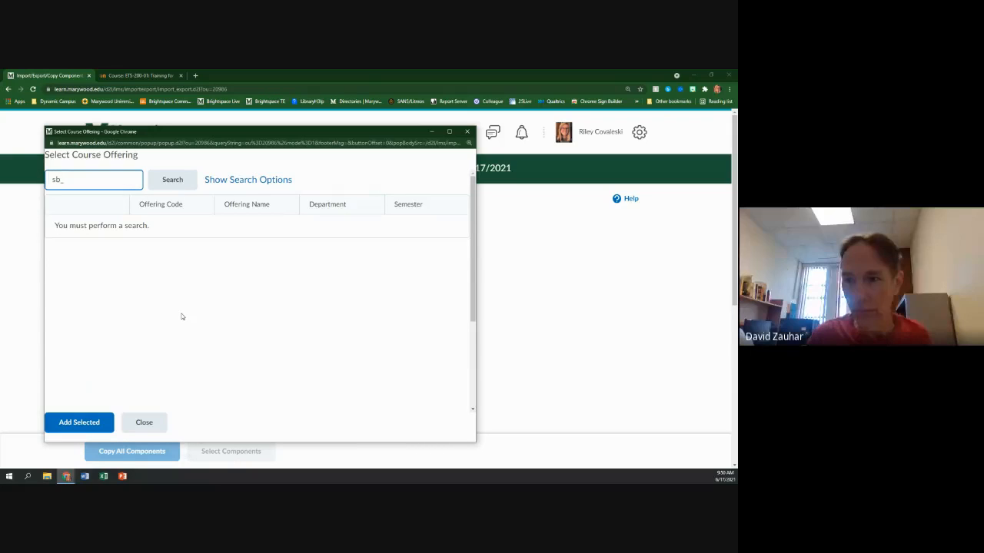
{"action": "key", "text": "Return"}
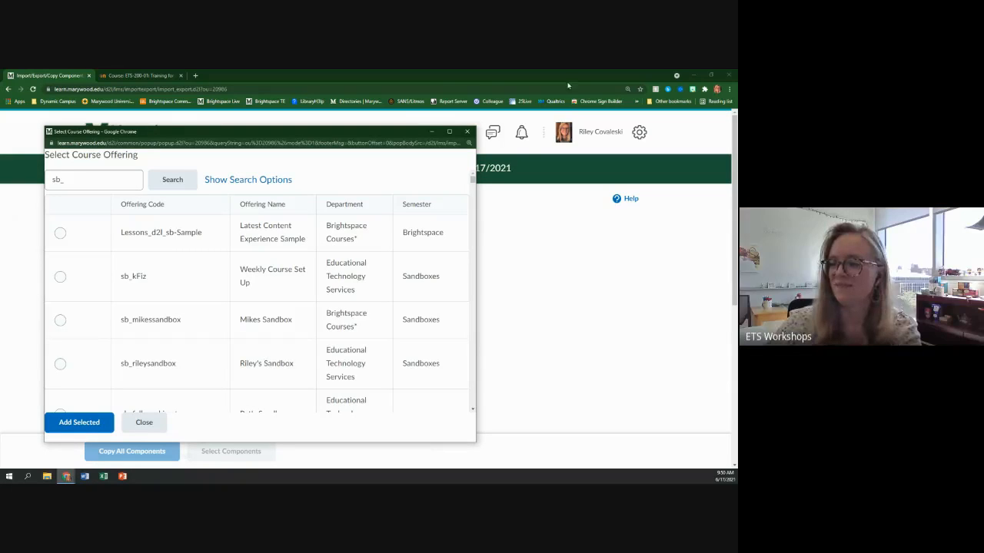
{"action": "scroll", "coordinate": [225, 365], "scroll_direction": "down", "scroll_amount": 1}
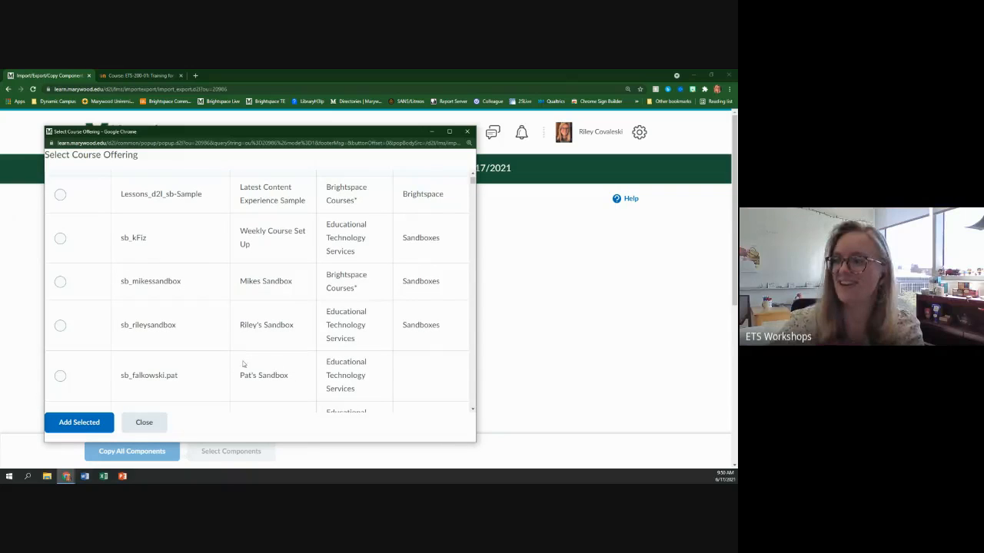
{"action": "scroll", "coordinate": [261, 330], "scroll_direction": "up", "scroll_amount": 1}
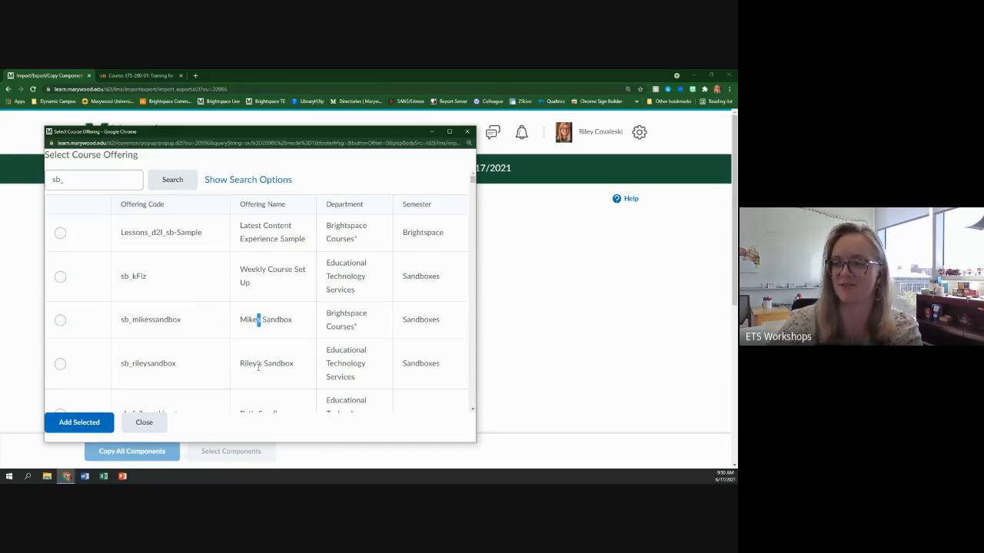
Step: Select the instructor's own sandbox, the fourth offering in the results, and add it as the course to copy
{"action": "left_click", "coordinate": [60, 364]}
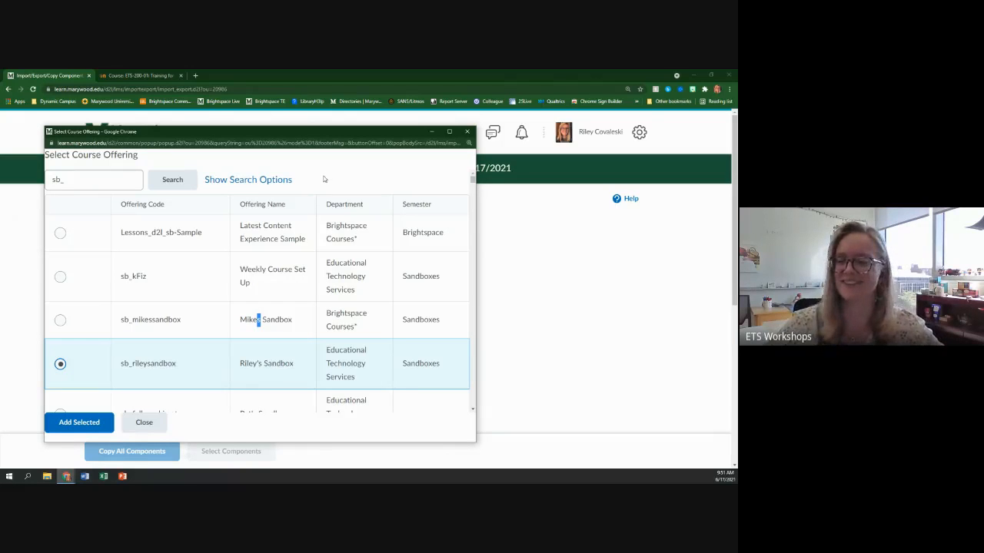
{"action": "left_click", "coordinate": [99, 182]}
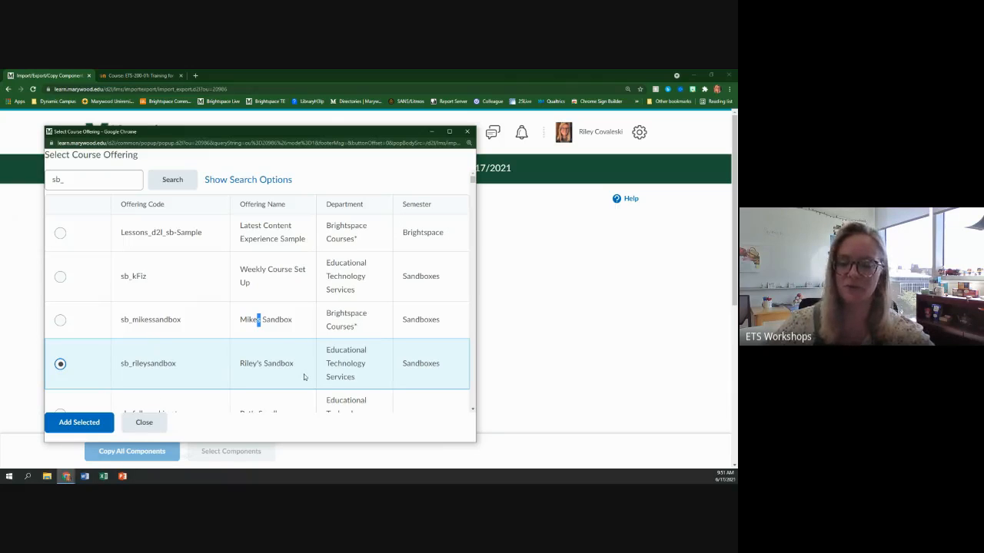
{"action": "left_click", "coordinate": [79, 421]}
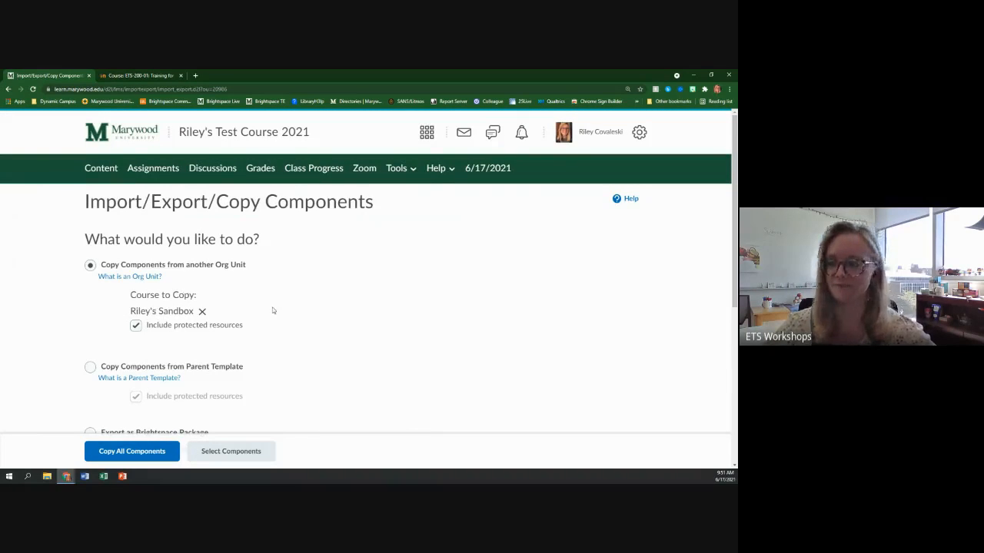
{"action": "scroll", "coordinate": [261, 307], "scroll_direction": "down", "scroll_amount": 2}
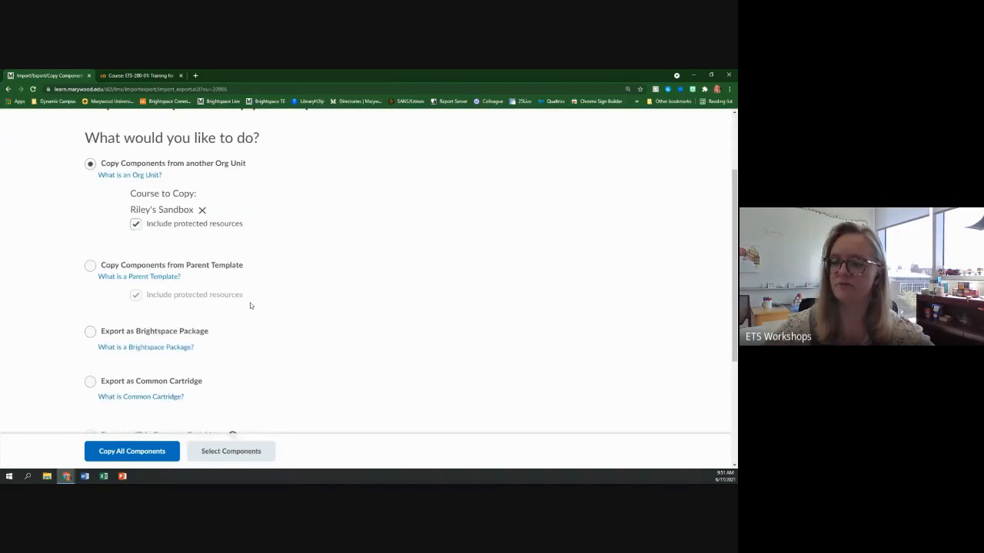
Step: Choose to copy only selected components from the sandbox and include Content with all its items
{"action": "scroll", "coordinate": [250, 306], "scroll_direction": "up", "scroll_amount": 2}
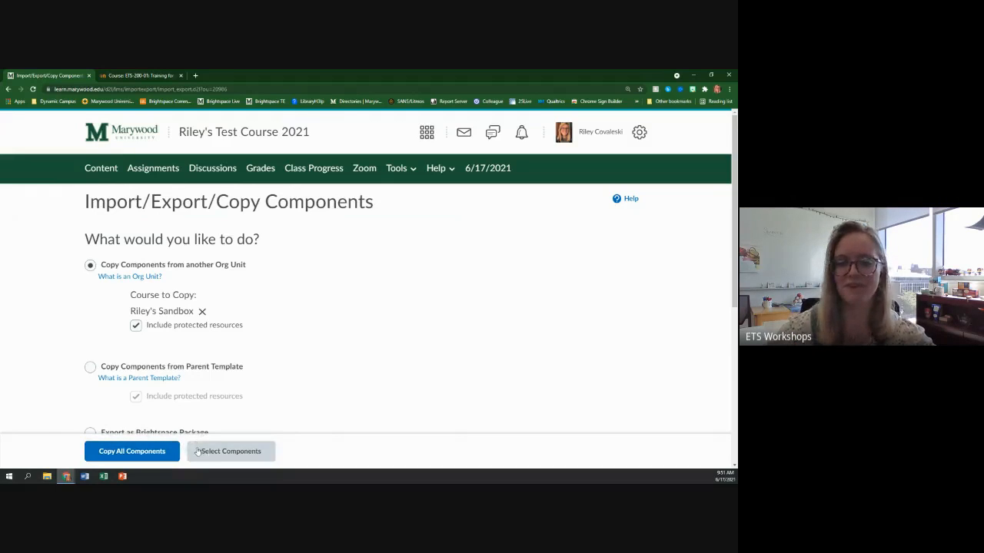
{"action": "left_click", "coordinate": [249, 458]}
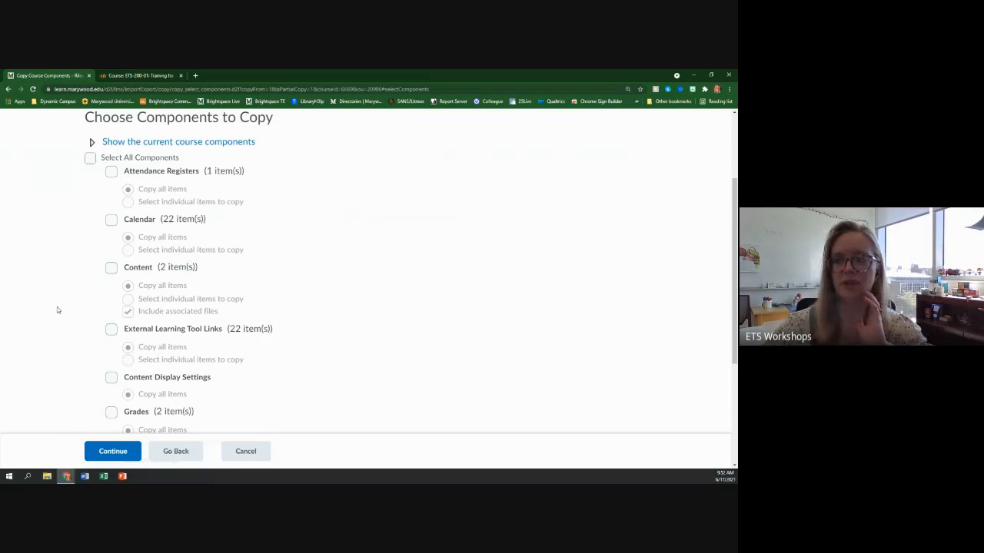
{"action": "scroll", "coordinate": [55, 309], "scroll_direction": "up", "scroll_amount": 2}
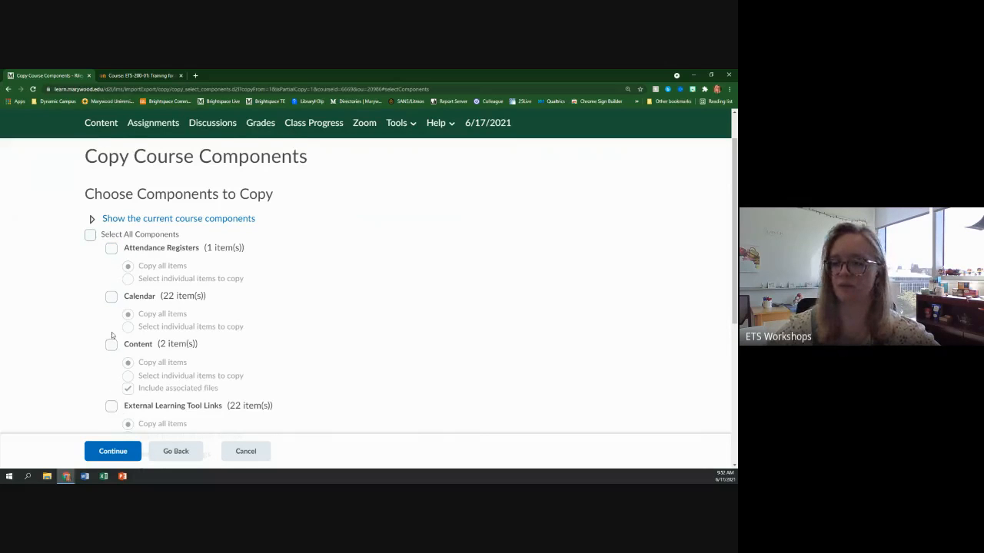
{"action": "scroll", "coordinate": [111, 332], "scroll_direction": "down", "scroll_amount": 2}
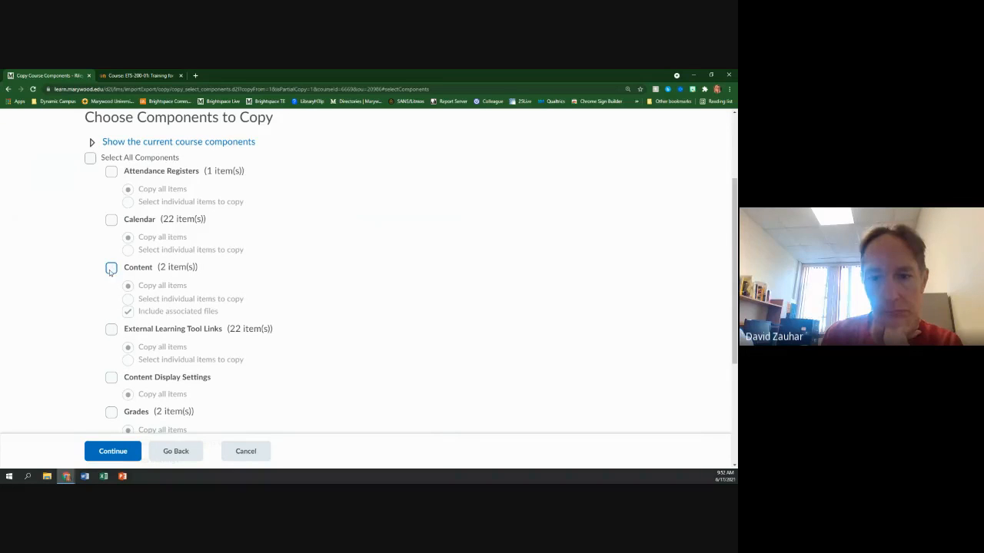
{"action": "left_click", "coordinate": [111, 268]}
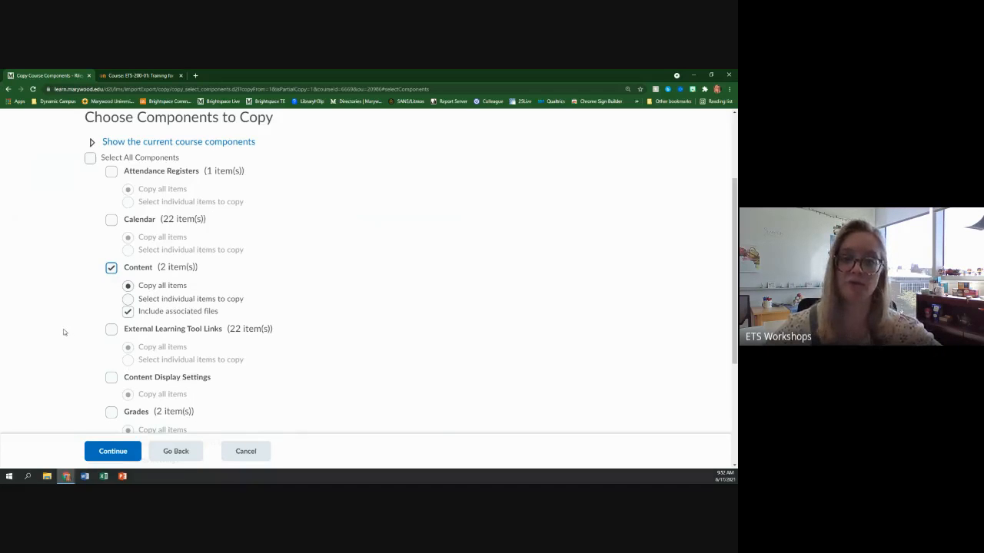
Step: Look through the remaining components and include all Calendar and Attendance Registers items in the copy
{"action": "scroll", "coordinate": [61, 335], "scroll_direction": "down", "scroll_amount": 3}
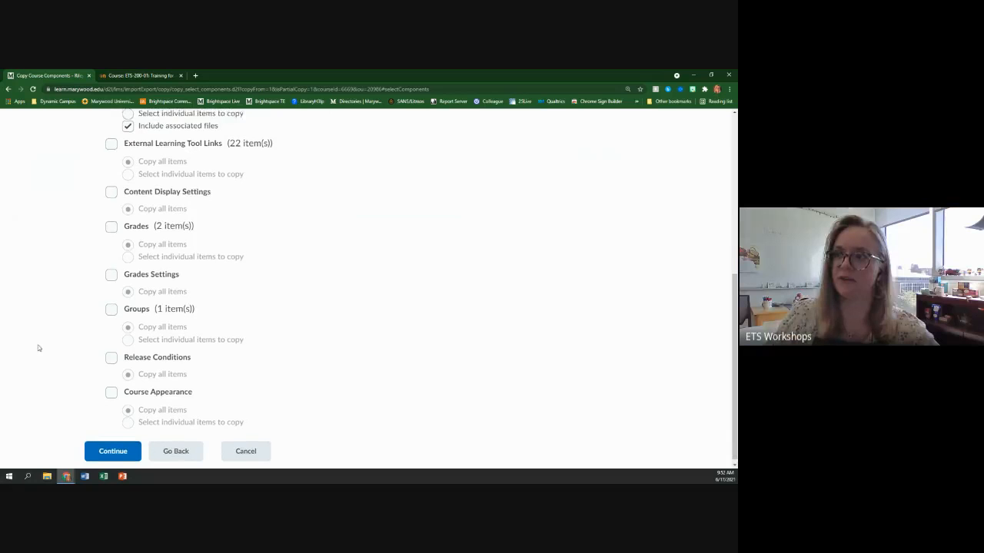
{"action": "scroll", "coordinate": [39, 338], "scroll_direction": "up", "scroll_amount": 1}
{"action": "scroll", "coordinate": [92, 215], "scroll_direction": "down", "scroll_amount": 1}
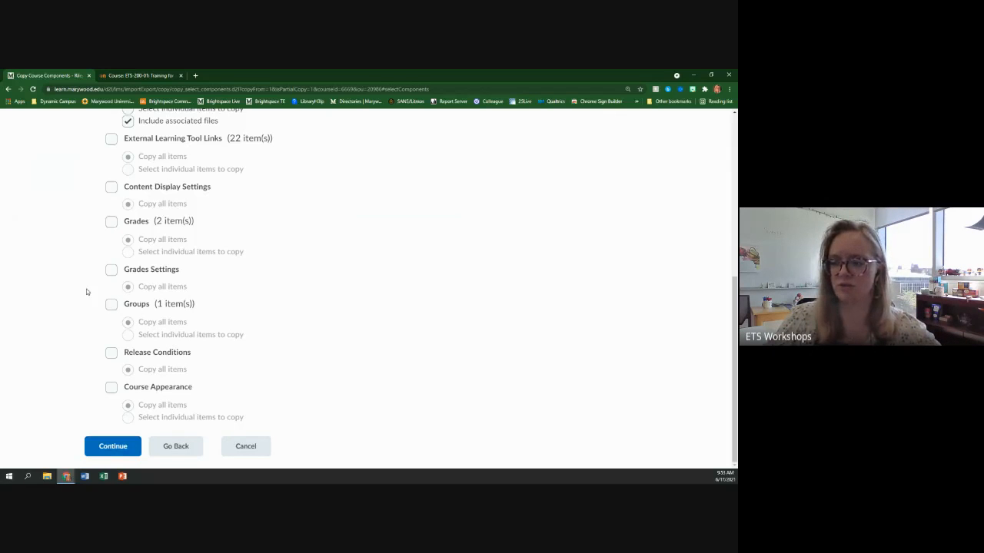
{"action": "scroll", "coordinate": [83, 289], "scroll_direction": "up", "scroll_amount": 1}
{"action": "scroll", "coordinate": [83, 289], "scroll_direction": "up", "scroll_amount": 3}
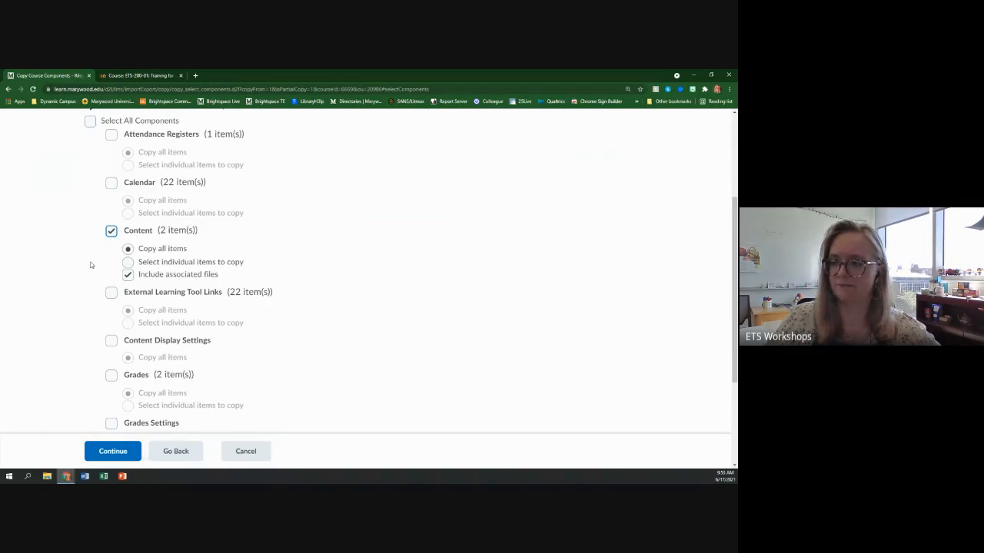
{"action": "scroll", "coordinate": [100, 309], "scroll_direction": "down", "scroll_amount": 1}
{"action": "scroll", "coordinate": [85, 311], "scroll_direction": "up", "scroll_amount": 3}
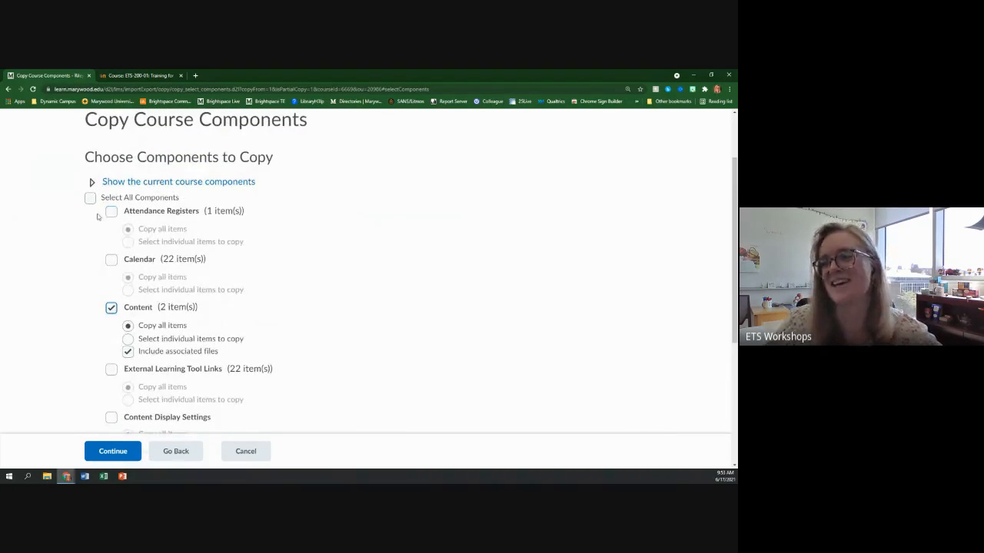
{"action": "left_click", "coordinate": [111, 260]}
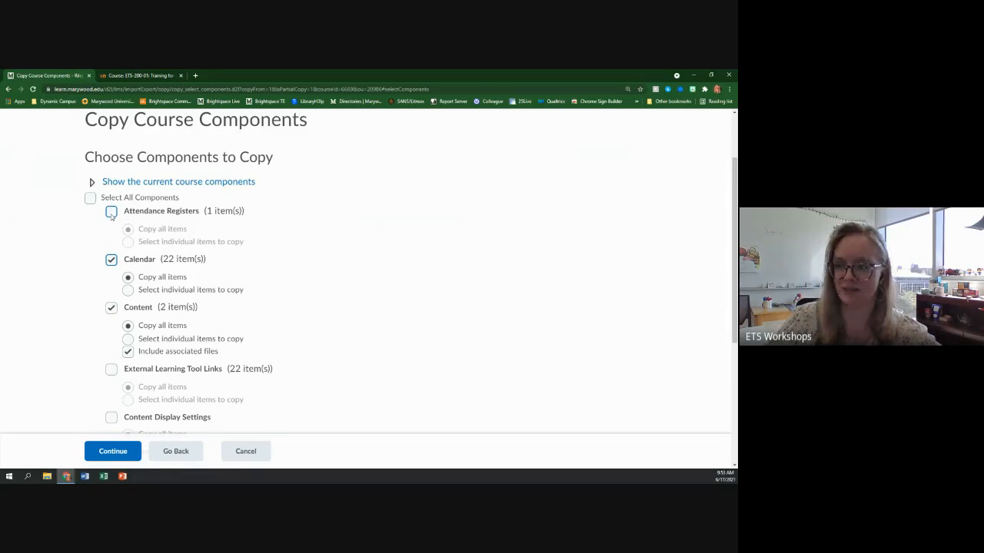
{"action": "left_click", "coordinate": [112, 213]}
Step: Add External Learning Tool Links, Groups and Grades Settings to the components being copied
{"action": "scroll", "coordinate": [131, 262], "scroll_direction": "down", "scroll_amount": 3}
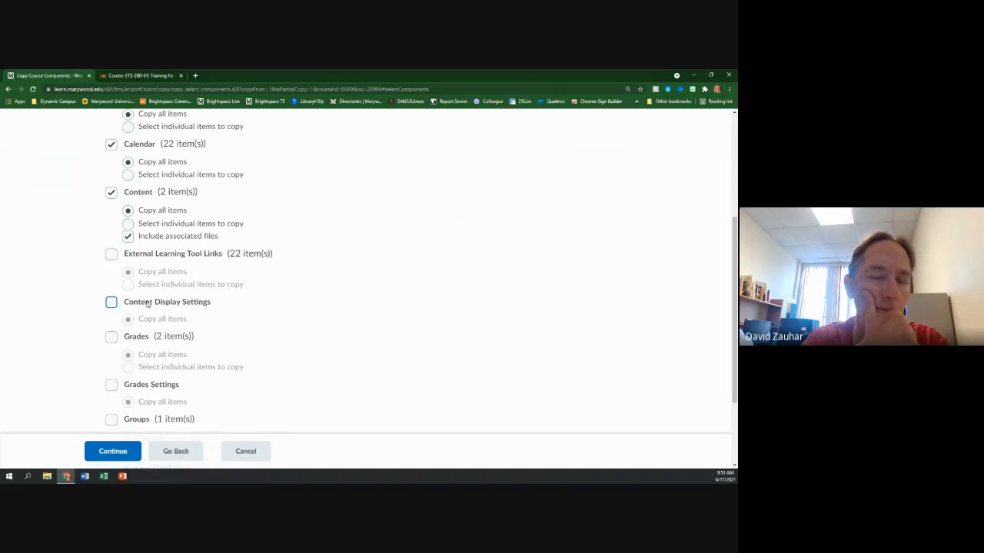
{"action": "scroll", "coordinate": [147, 304], "scroll_direction": "up", "scroll_amount": 3}
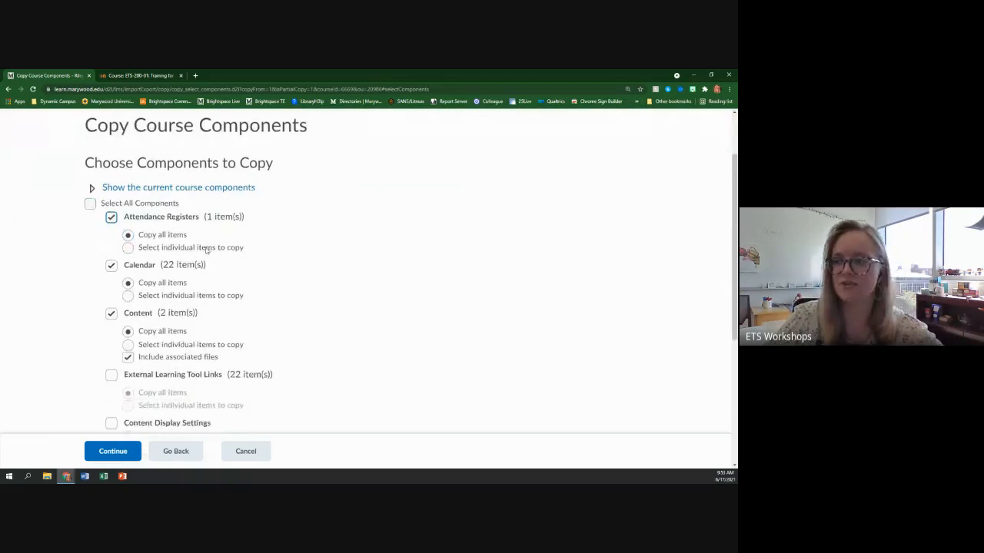
{"action": "scroll", "coordinate": [153, 253], "scroll_direction": "down", "scroll_amount": 4}
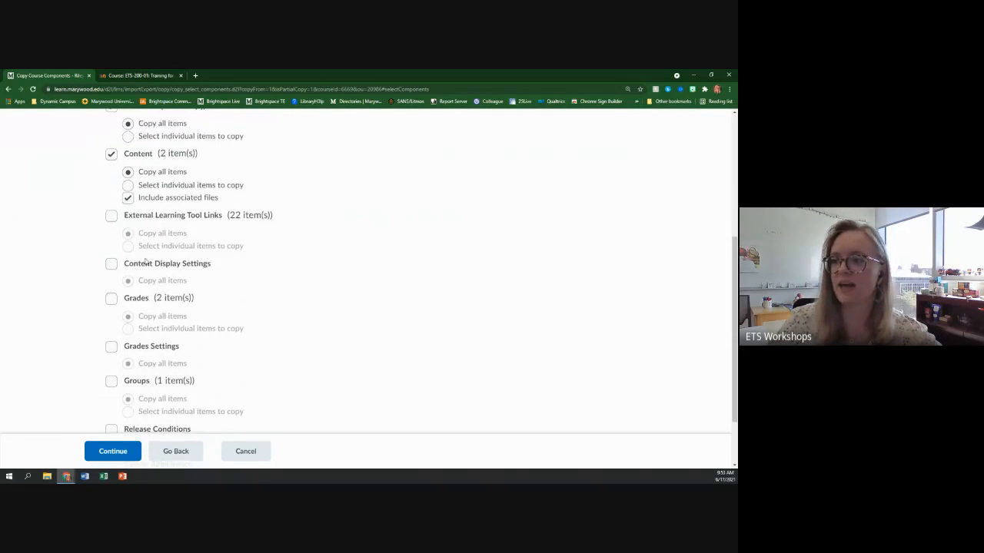
{"action": "left_click", "coordinate": [111, 216]}
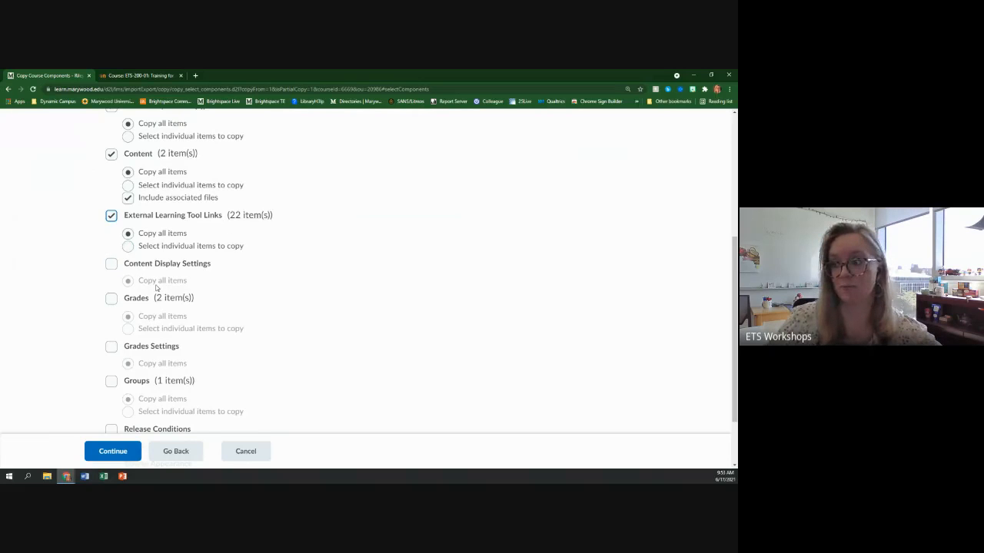
{"action": "scroll", "coordinate": [156, 288], "scroll_direction": "down", "scroll_amount": 2}
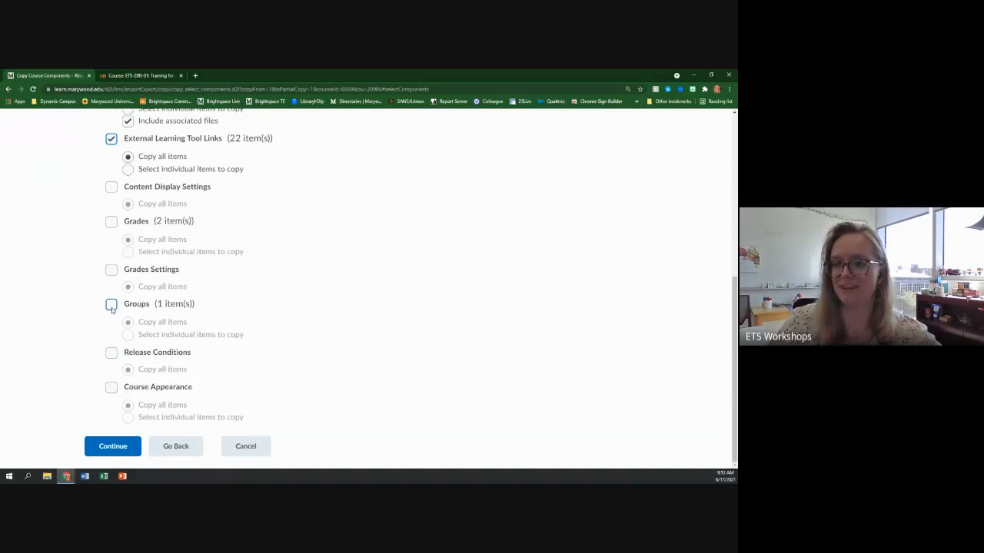
{"action": "left_click", "coordinate": [111, 307]}
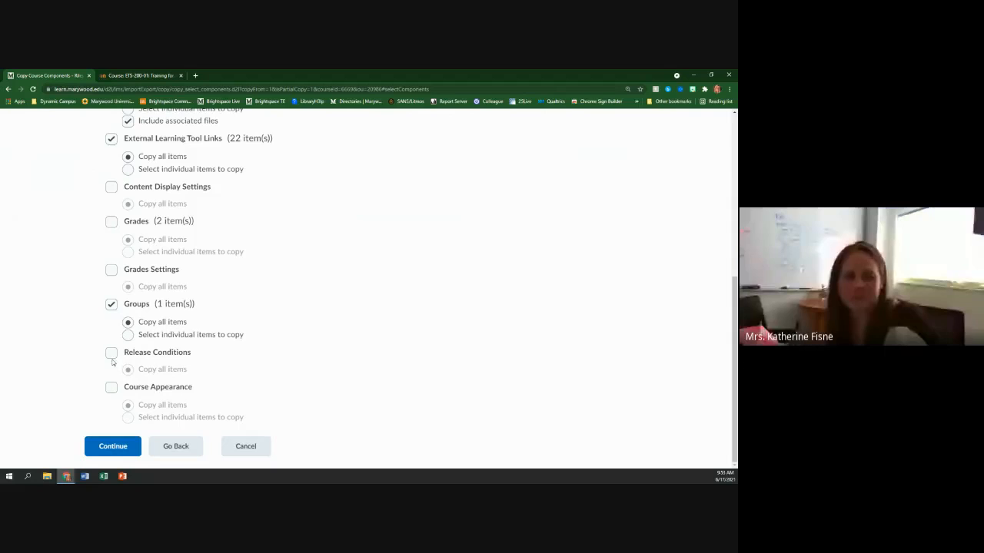
{"action": "left_click", "coordinate": [107, 273]}
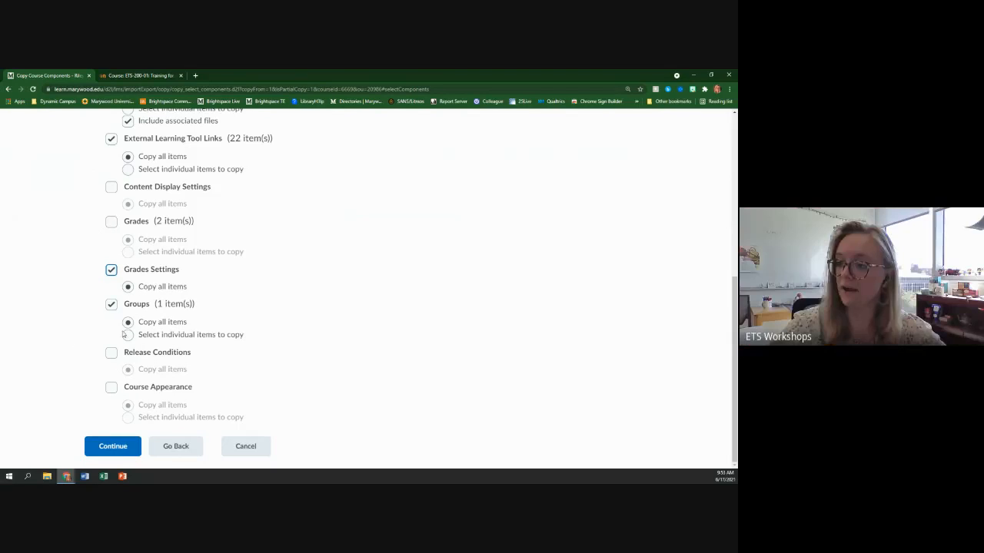
Step: Set External Learning Tool Links to copy individually selected items and continue to their selection page
{"action": "scroll", "coordinate": [127, 329], "scroll_direction": "up", "scroll_amount": 1}
{"action": "scroll", "coordinate": [127, 328], "scroll_direction": "up", "scroll_amount": 2}
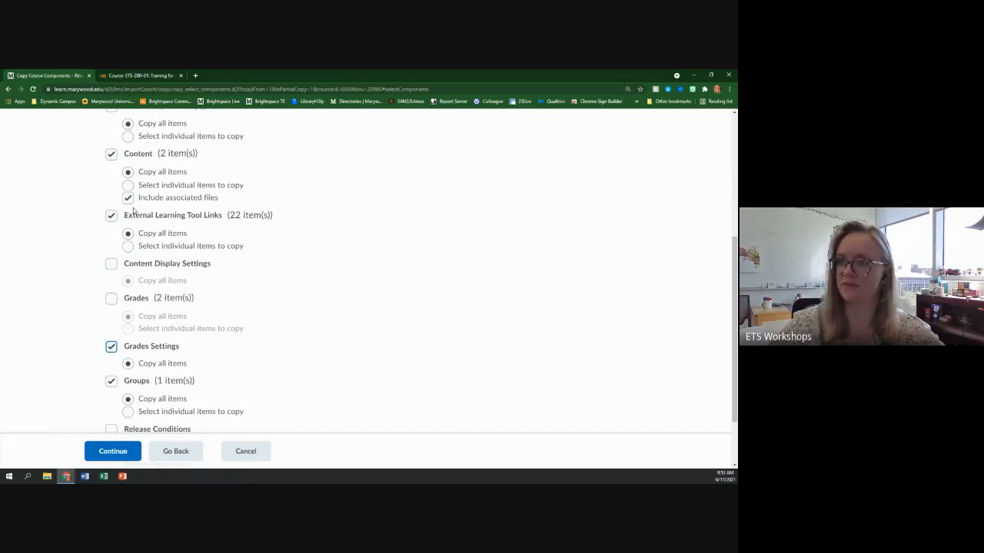
{"action": "left_click", "coordinate": [128, 246]}
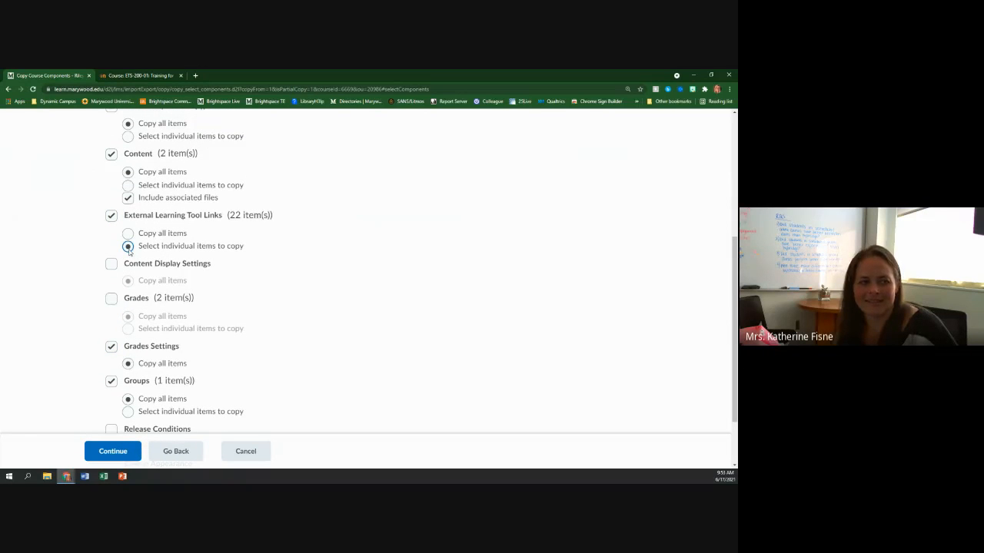
{"action": "scroll", "coordinate": [271, 321], "scroll_direction": "up", "scroll_amount": 1}
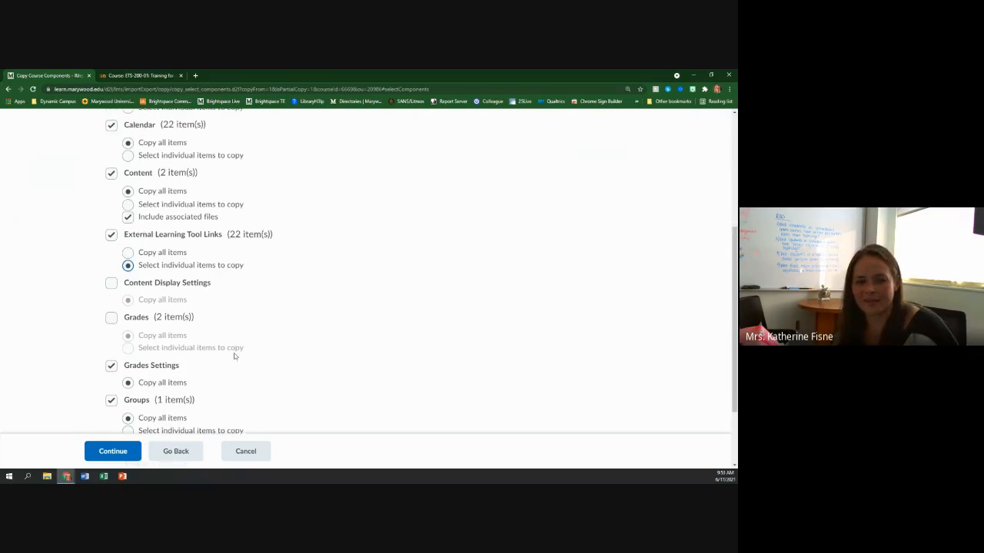
{"action": "left_click", "coordinate": [111, 455]}
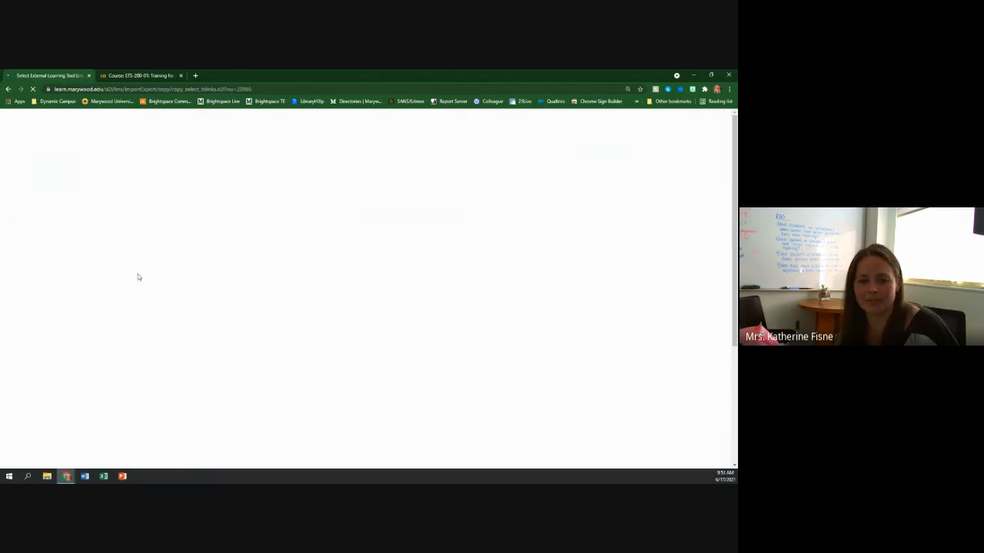
Step: Select the links Open Discussion (1), (2) and (3), the first Test and This is test! for copying, and continue to the confirmation page
{"action": "scroll", "coordinate": [297, 266], "scroll_direction": "down", "scroll_amount": 2}
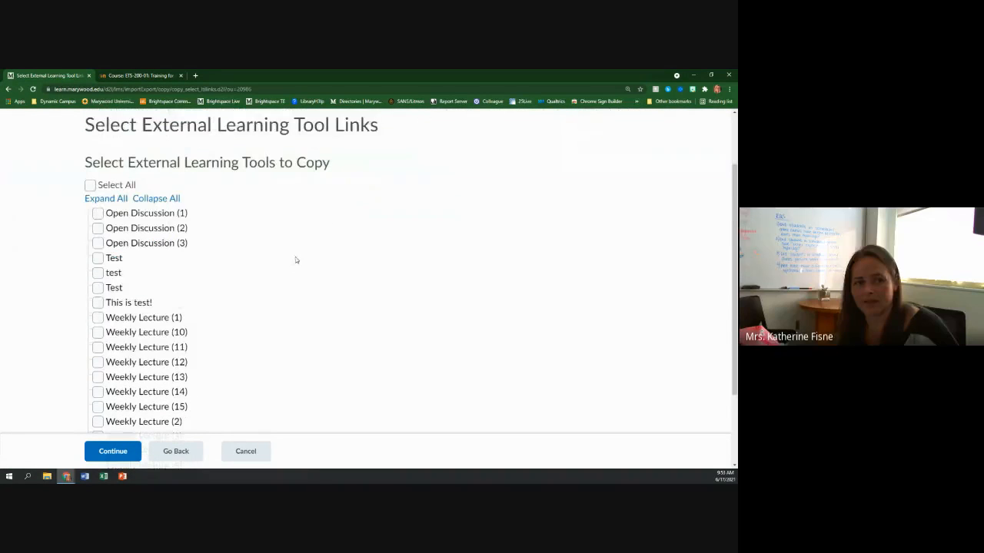
{"action": "scroll", "coordinate": [296, 260], "scroll_direction": "down", "scroll_amount": 2}
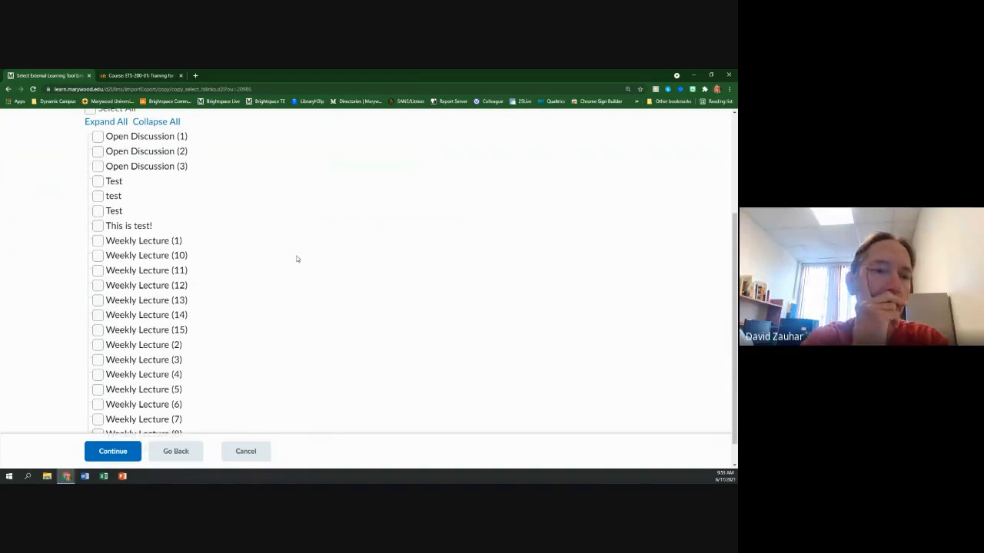
{"action": "scroll", "coordinate": [296, 259], "scroll_direction": "down", "scroll_amount": 1}
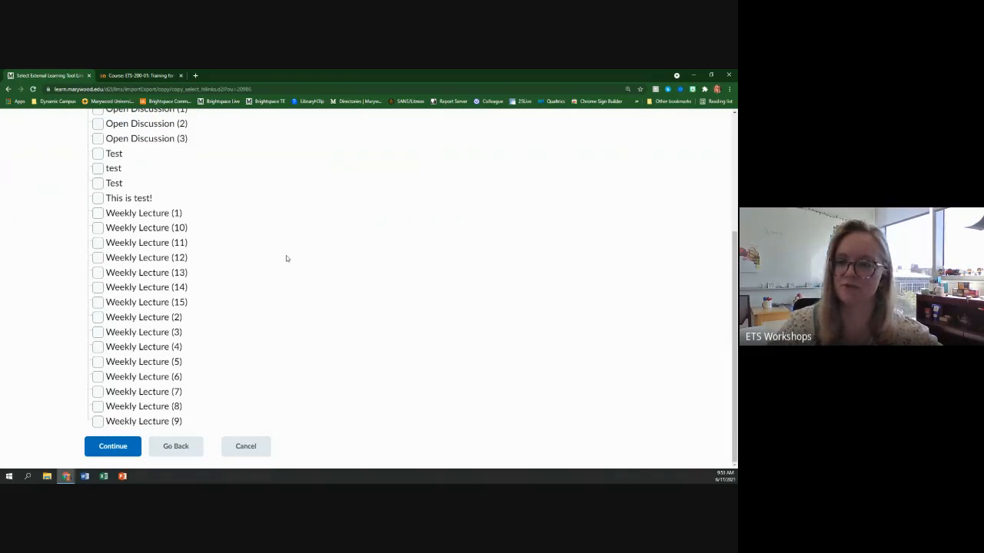
{"action": "scroll", "coordinate": [215, 330], "scroll_direction": "up", "scroll_amount": 4}
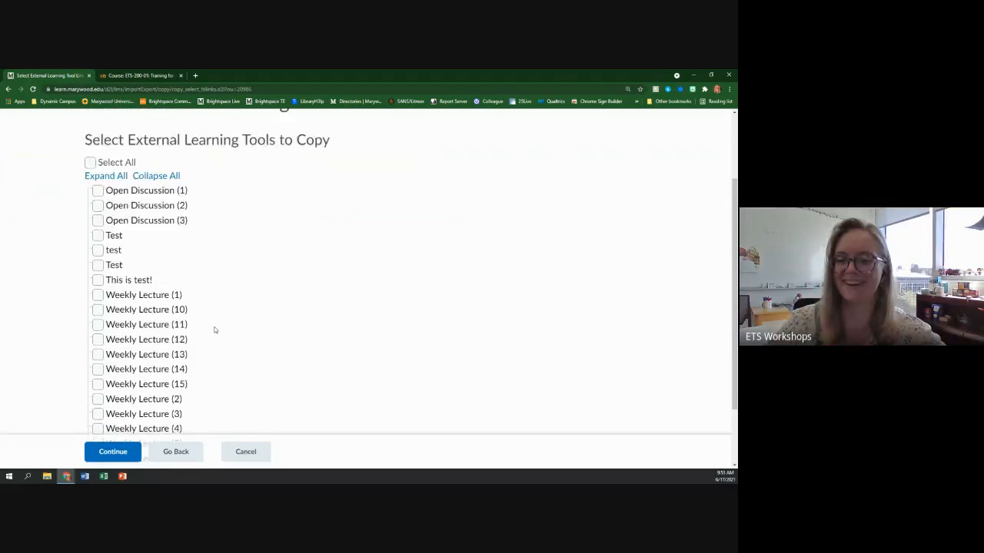
{"action": "scroll", "coordinate": [163, 294], "scroll_direction": "down", "scroll_amount": 2}
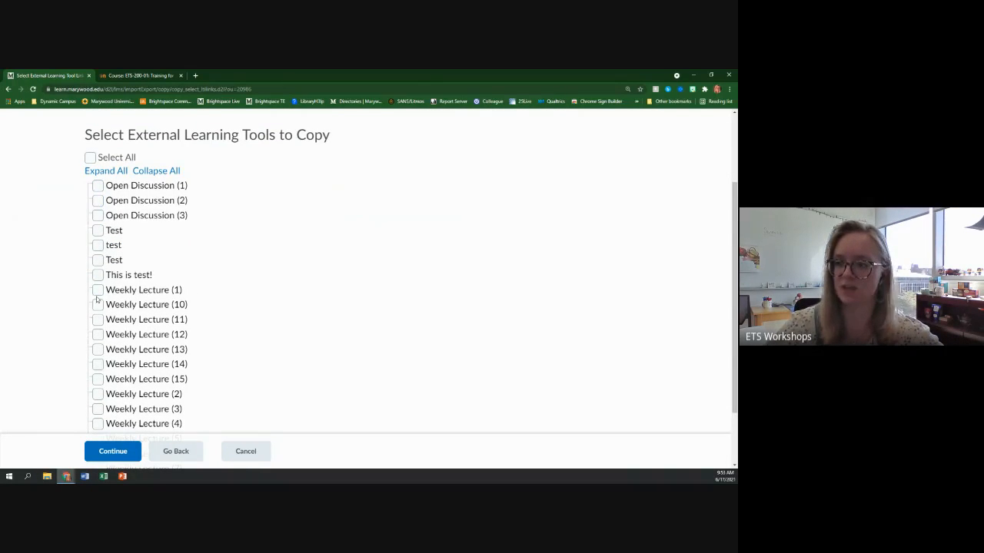
{"action": "scroll", "coordinate": [100, 258], "scroll_direction": "up", "scroll_amount": 1}
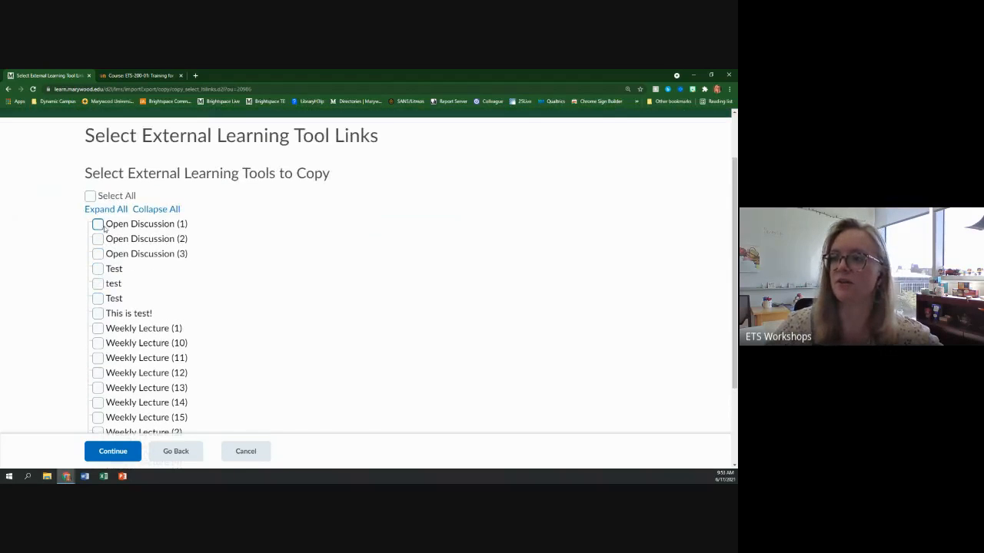
{"action": "left_click", "coordinate": [98, 223]}
{"action": "left_click", "coordinate": [97, 239]}
{"action": "left_click", "coordinate": [98, 253]}
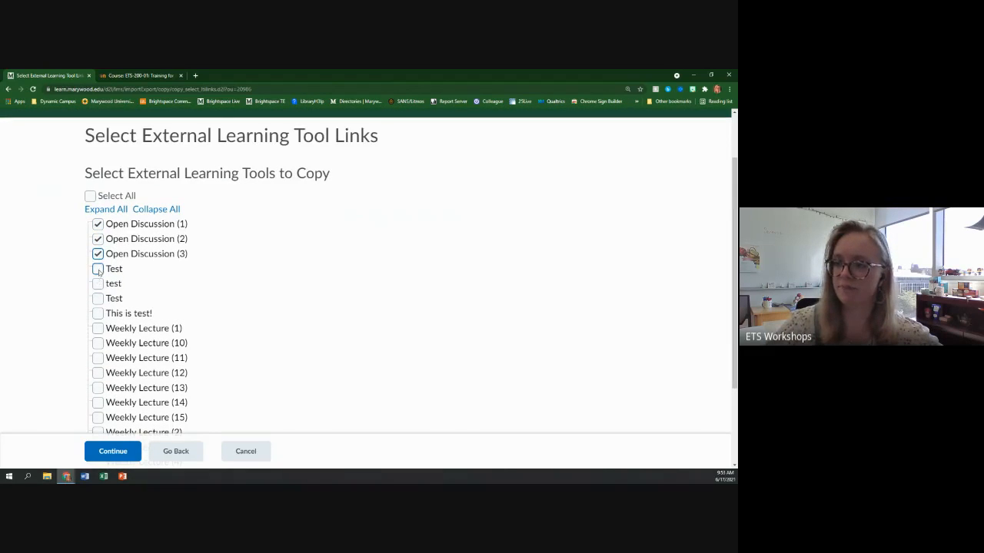
{"action": "left_click", "coordinate": [98, 269]}
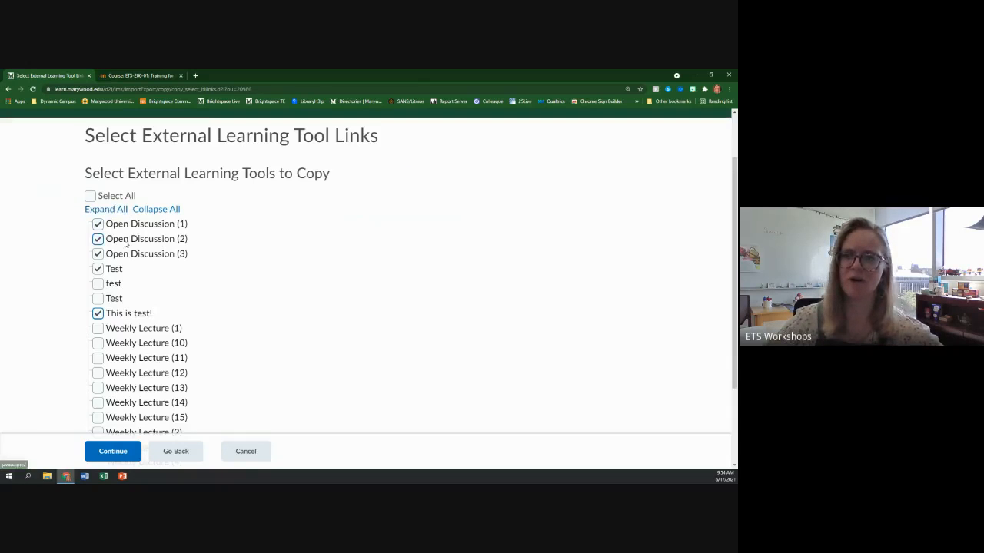
{"action": "scroll", "coordinate": [150, 231], "scroll_direction": "down", "scroll_amount": 3}
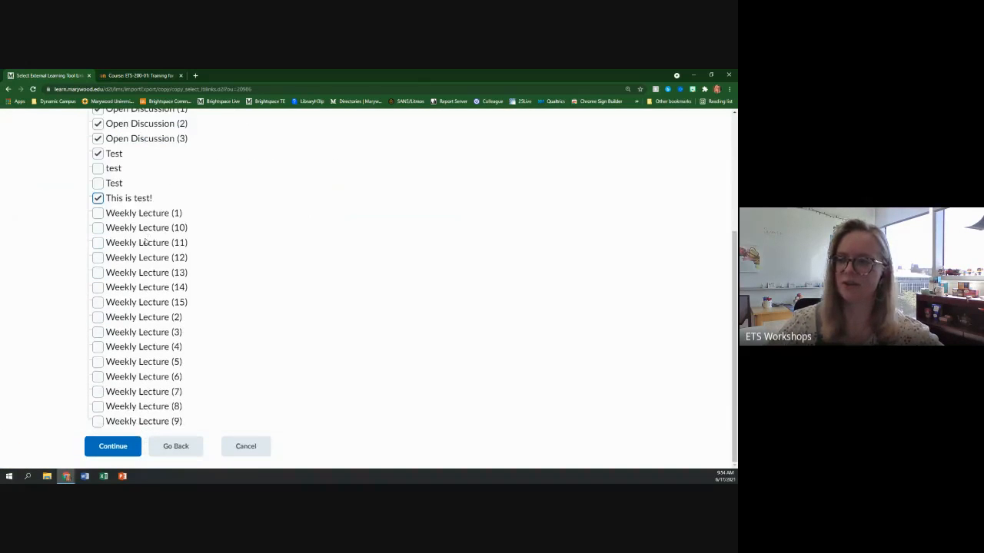
{"action": "left_click", "coordinate": [105, 447]}
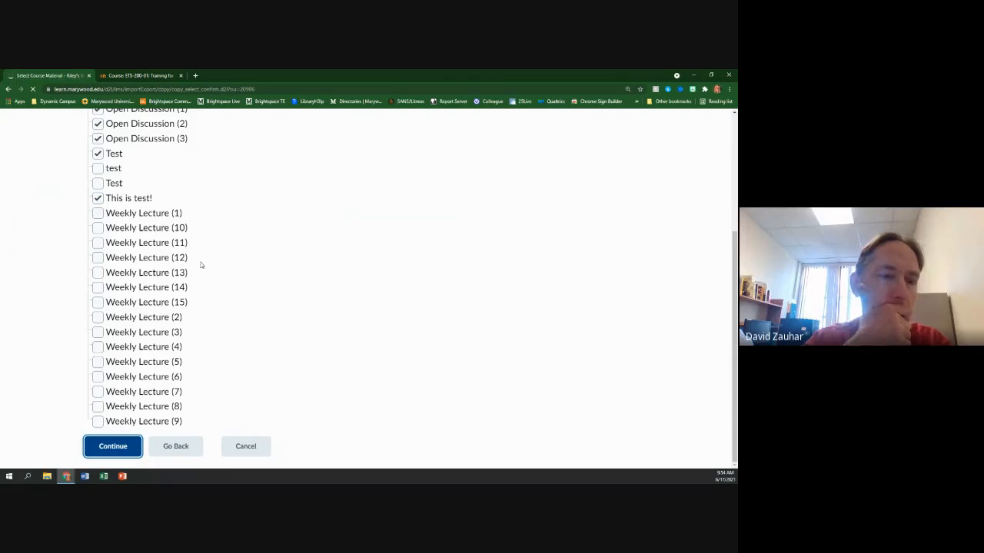
Step: Review the components to copy and finish the copy without offsetting any dates
{"action": "scroll", "coordinate": [143, 294], "scroll_direction": "down", "scroll_amount": 1}
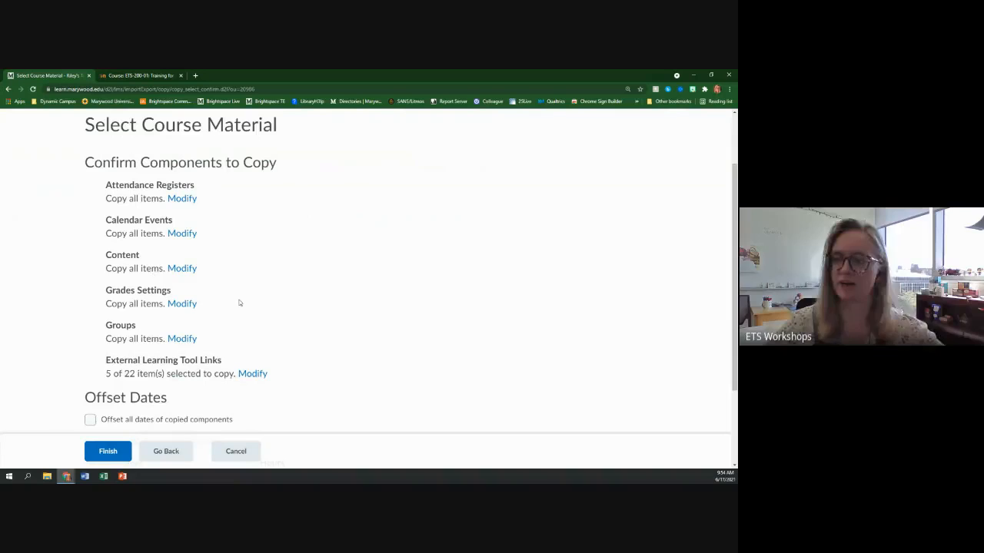
{"action": "scroll", "coordinate": [252, 295], "scroll_direction": "down", "scroll_amount": 1}
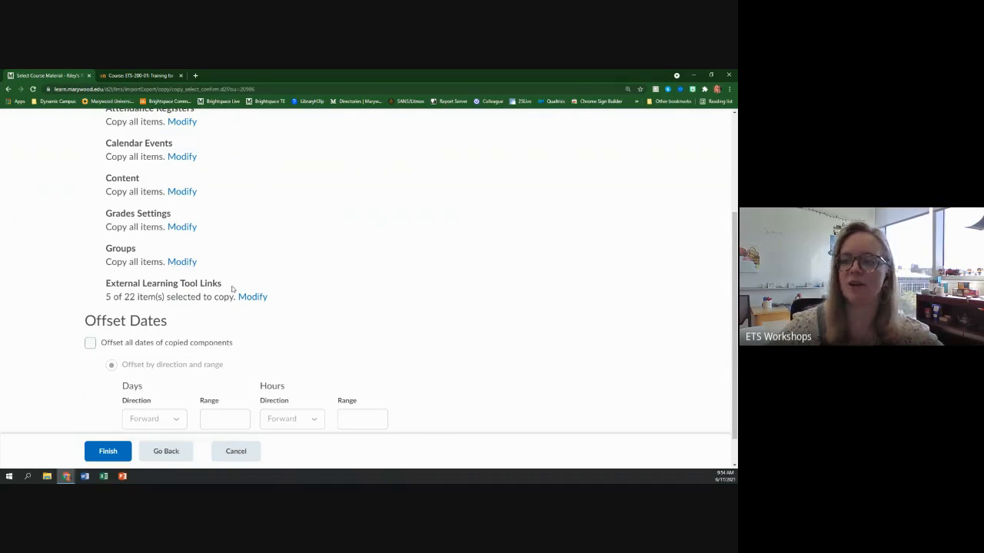
{"action": "scroll", "coordinate": [259, 302], "scroll_direction": "down", "scroll_amount": 1}
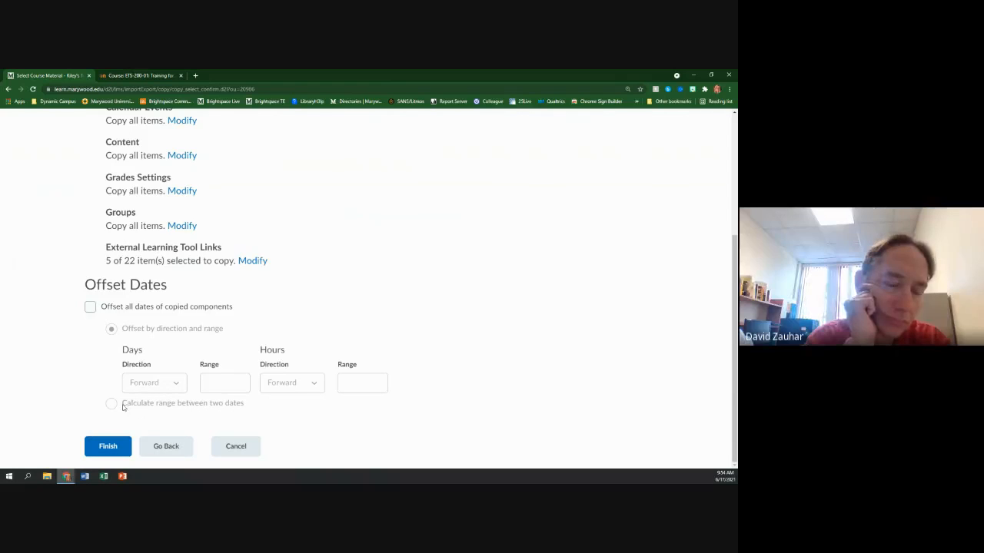
{"action": "left_click", "coordinate": [99, 451]}
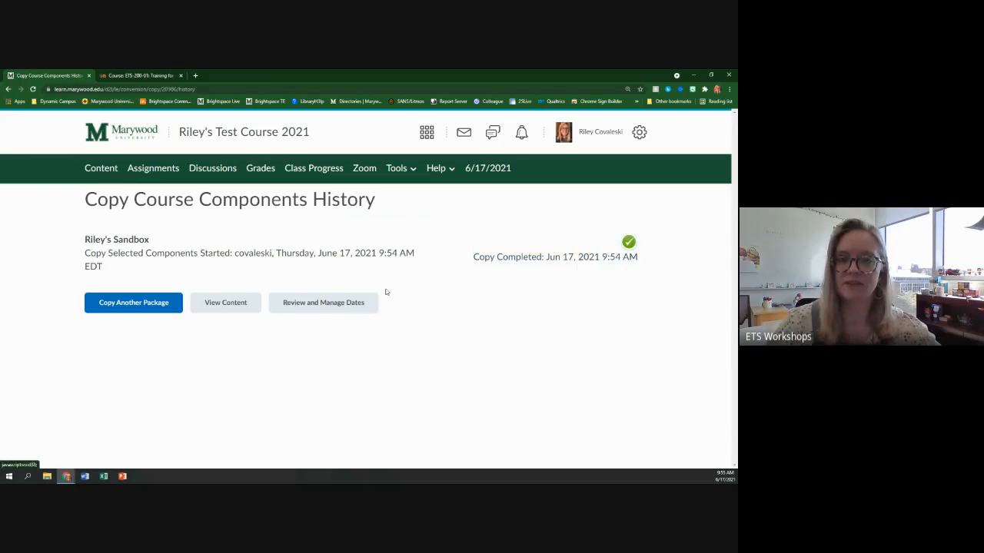
Step: View the course content after the copy and examine the Things module and its external learning tool topic
{"action": "left_click", "coordinate": [210, 310]}
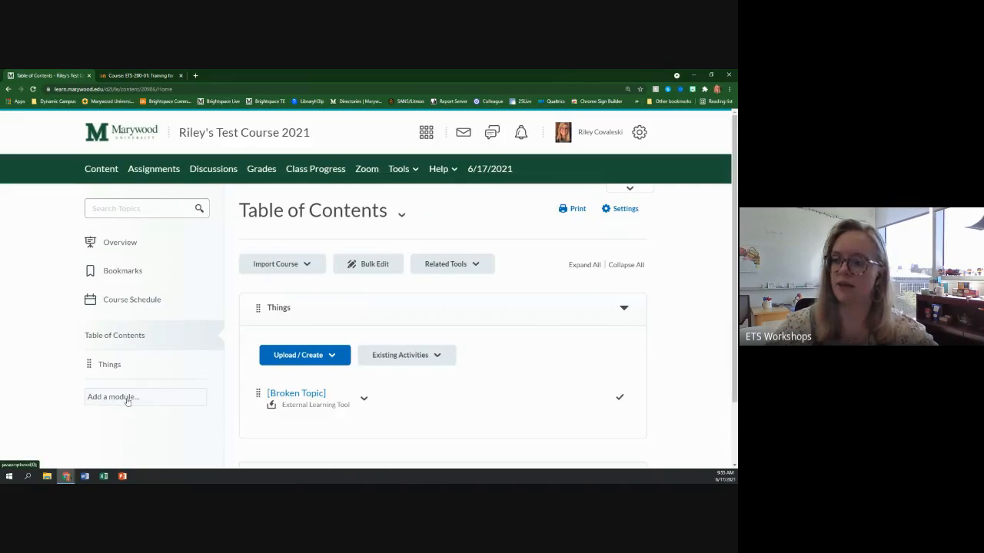
{"action": "scroll", "coordinate": [127, 401], "scroll_direction": "down", "scroll_amount": 2}
{"action": "left_click", "coordinate": [107, 293]}
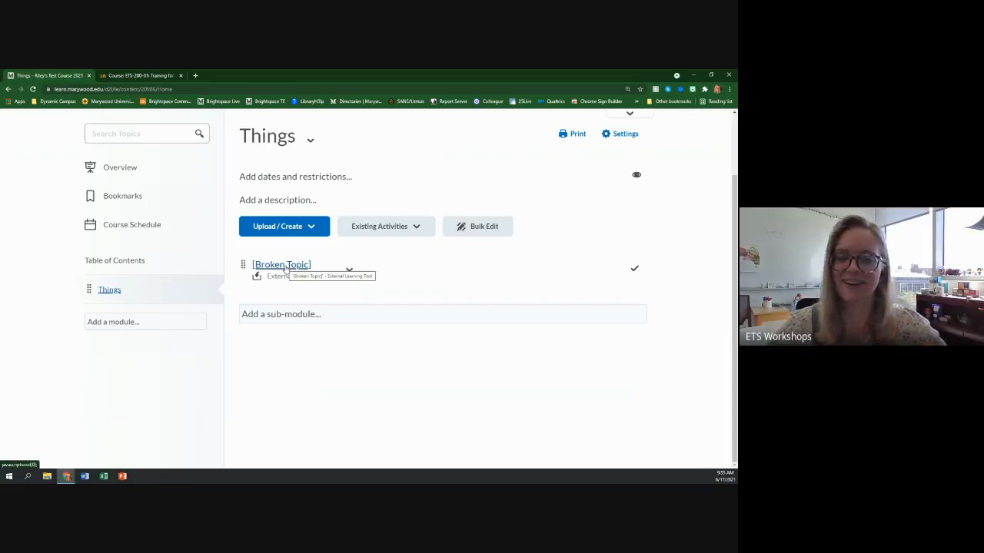
{"action": "scroll", "coordinate": [312, 378], "scroll_direction": "up", "scroll_amount": 1}
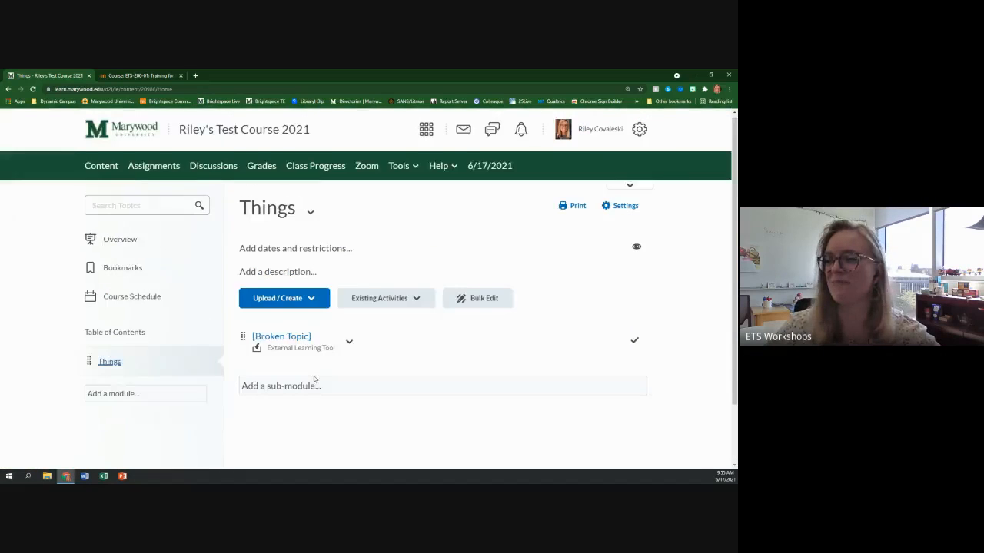
{"action": "scroll", "coordinate": [274, 421], "scroll_direction": "down", "scroll_amount": 1}
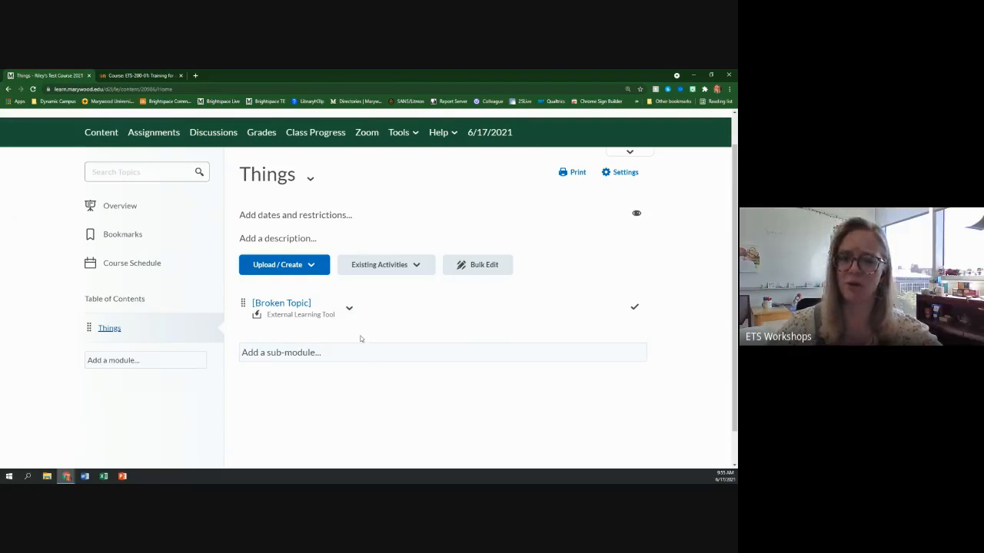
{"action": "scroll", "coordinate": [361, 335], "scroll_direction": "up", "scroll_amount": 1}
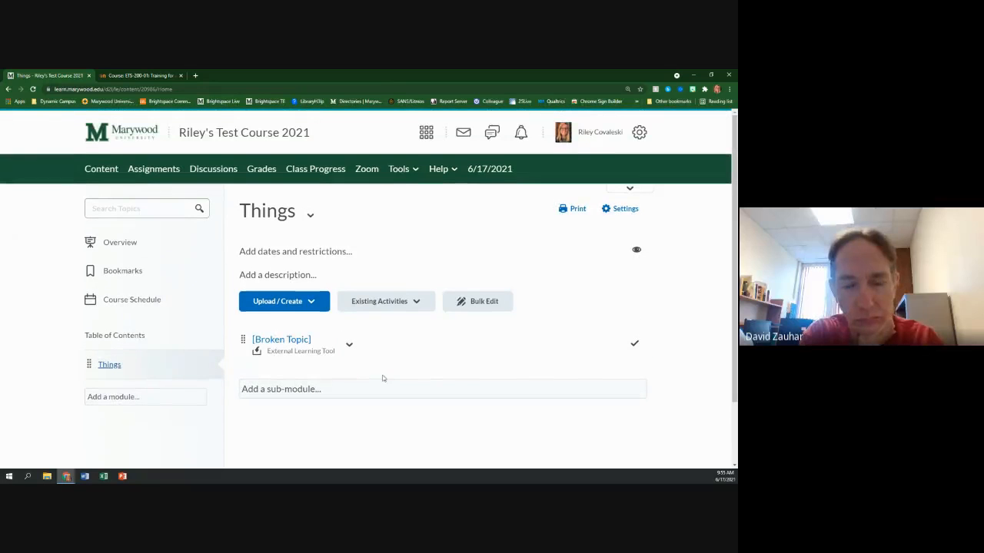
{"action": "scroll", "coordinate": [362, 432], "scroll_direction": "down", "scroll_amount": 1}
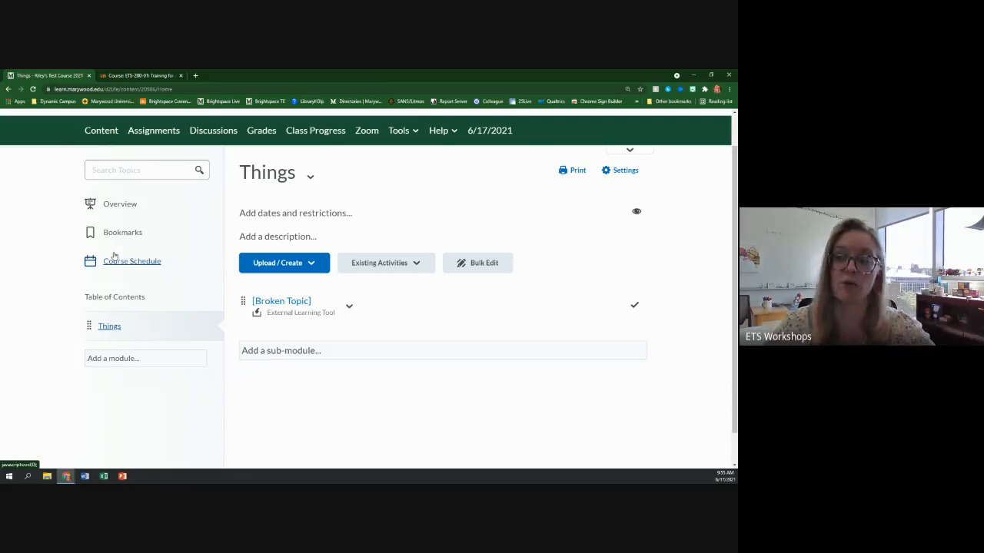
Step: Open the Delete All Modules options for the Table of Contents and compare removing from Content only with permanent deletion
{"action": "left_click", "coordinate": [117, 307]}
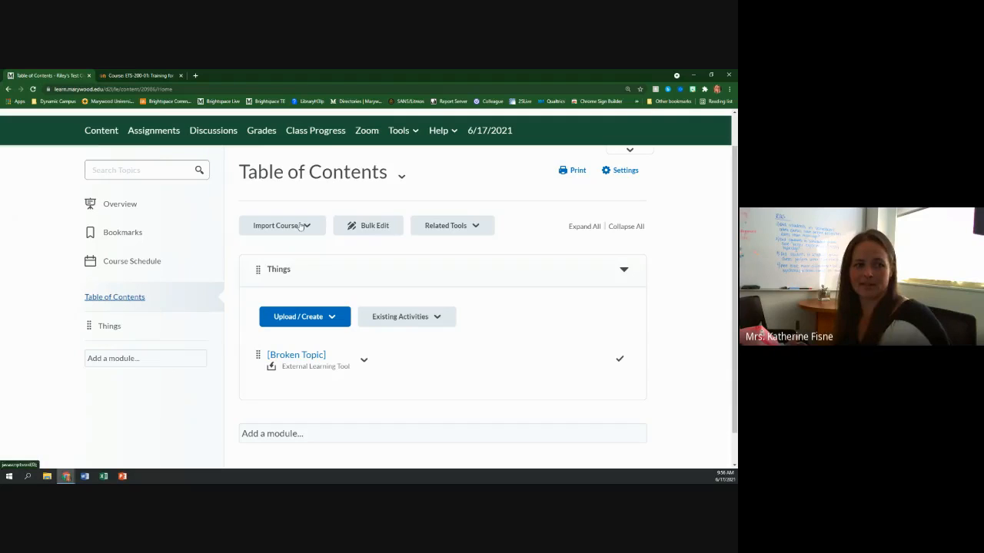
{"action": "left_click", "coordinate": [406, 181]}
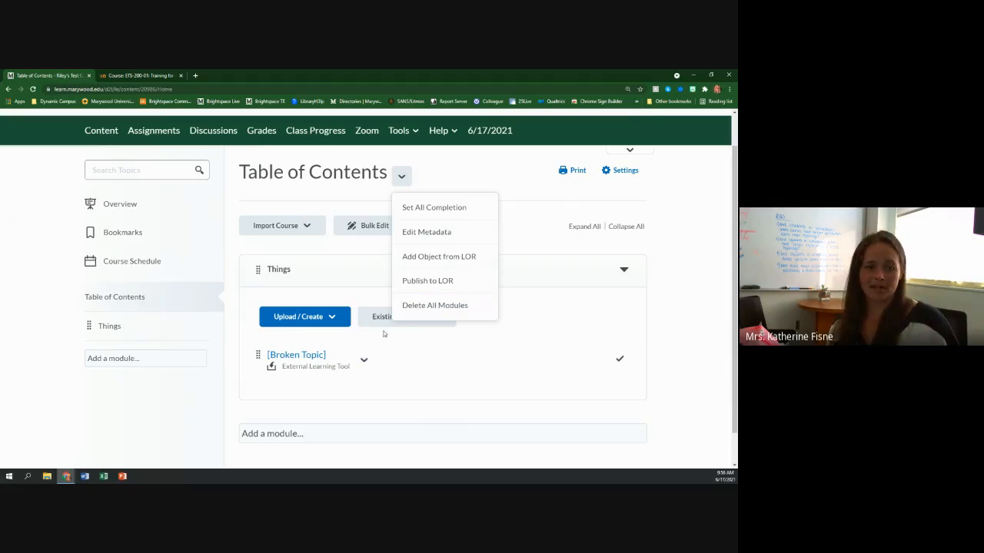
{"action": "left_click", "coordinate": [446, 312]}
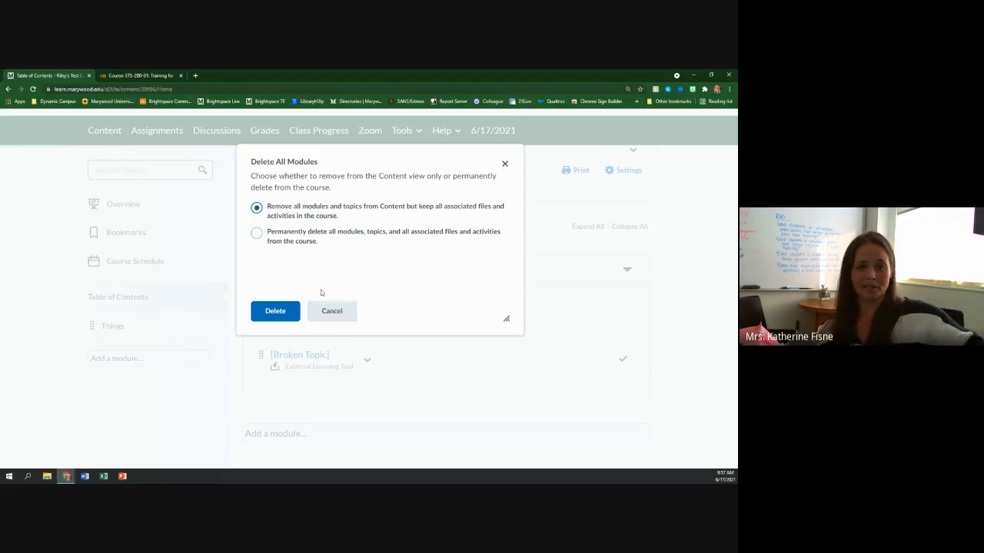
{"action": "left_click_drag", "start_coordinate": [342, 219], "coordinate": [265, 209]}
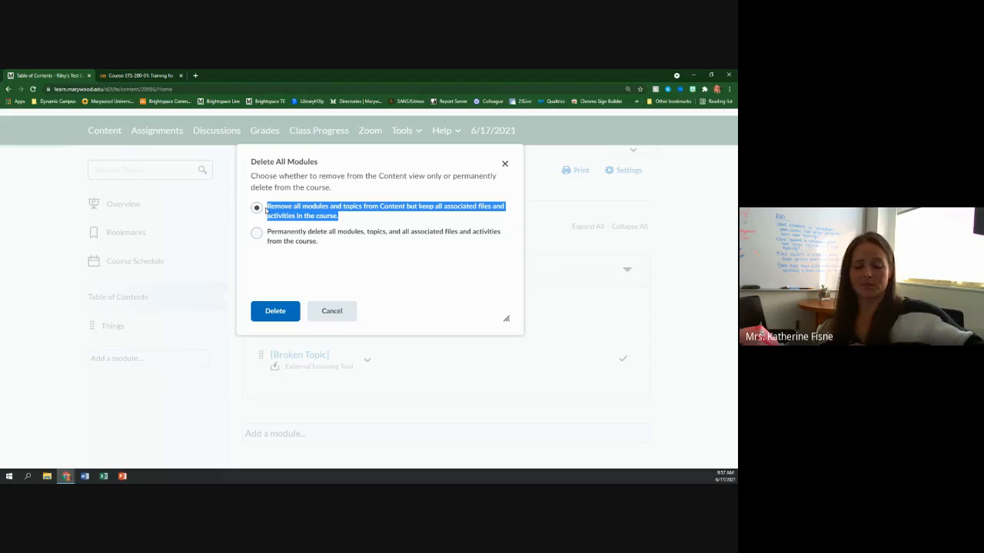
{"action": "left_click", "coordinate": [357, 220]}
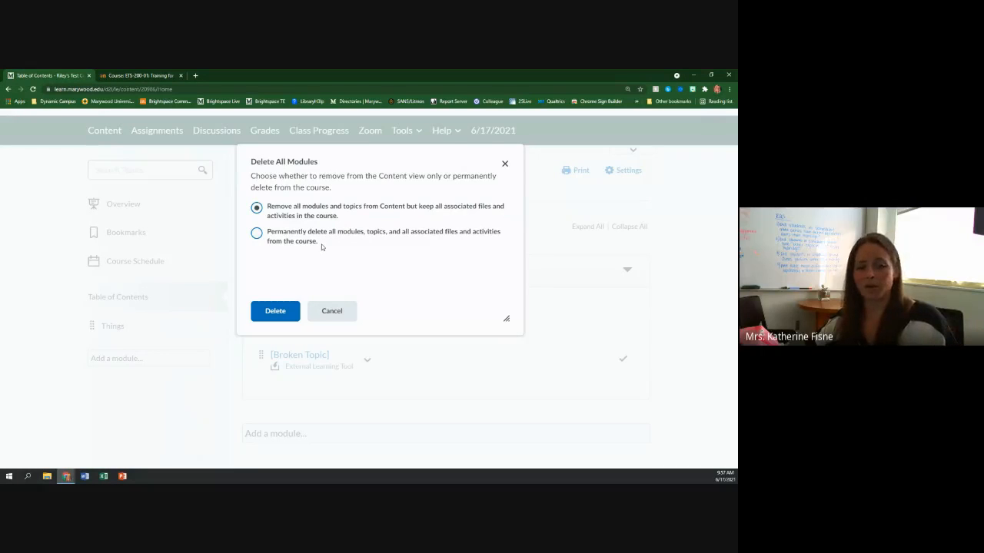
{"action": "left_click_drag", "start_coordinate": [321, 243], "coordinate": [288, 244]}
{"action": "triple_click", "coordinate": [288, 244]}
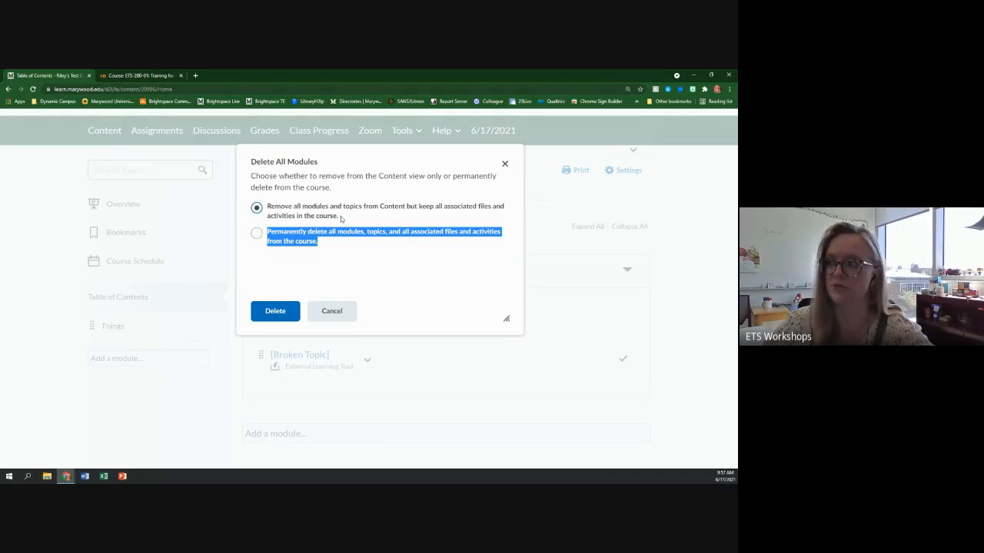
{"action": "left_click_drag", "start_coordinate": [340, 219], "coordinate": [268, 209]}
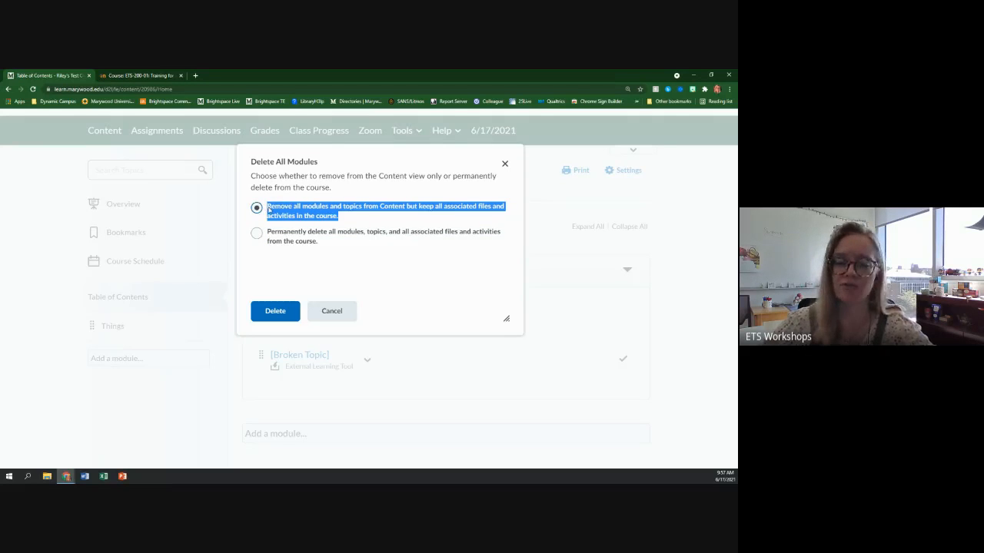